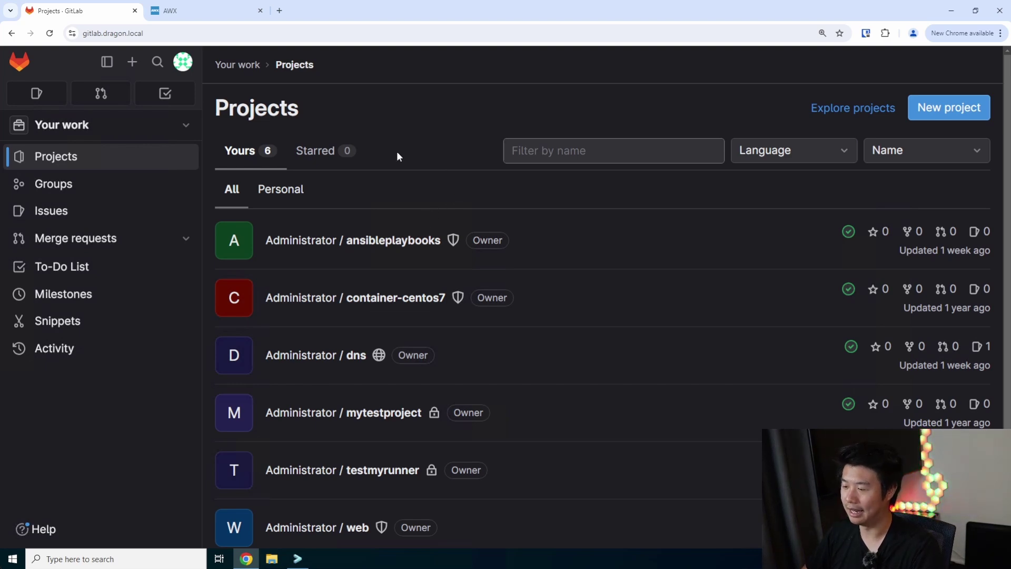
- Open the Administrator / dns project from the Your work > Projects list
click(320, 360)
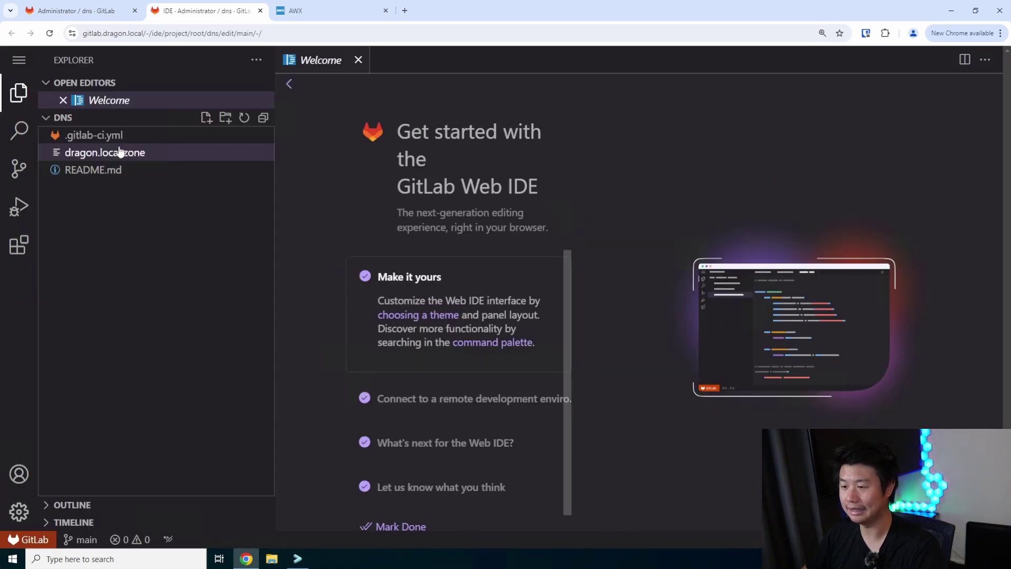
- In dragon.local.zone, bump the serial to 202307165 and add 'morphos IN A 172.16.1.117'
click(118, 152)
double_click(371, 128)
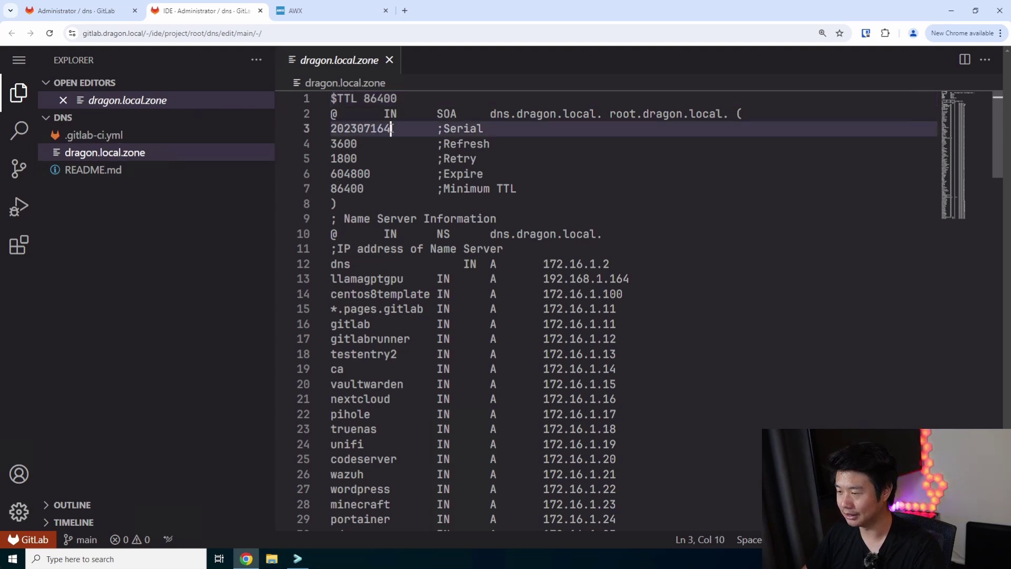
text(202307165)
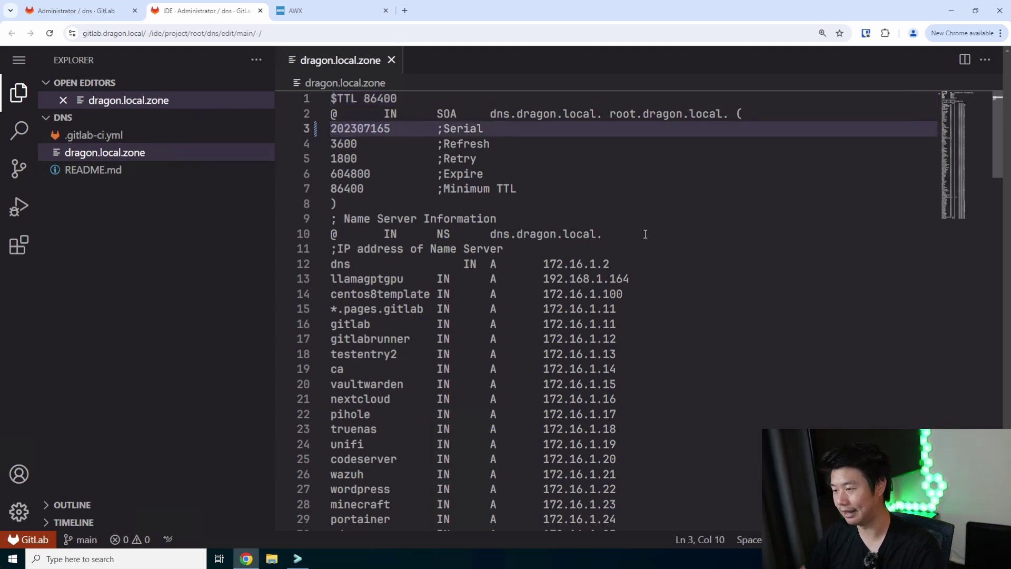
scroll(645, 236, down, 7)
scroll(645, 248, down, 7)
scroll(645, 249, down, 8)
scroll(645, 249, down, 7)
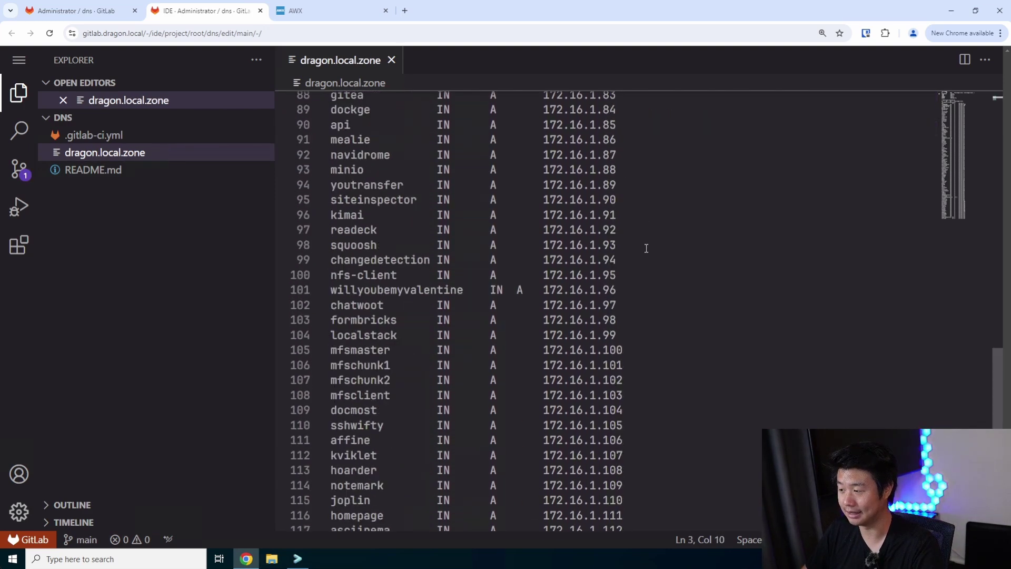
scroll(646, 248, down, 7)
click(674, 296)
key(Return)
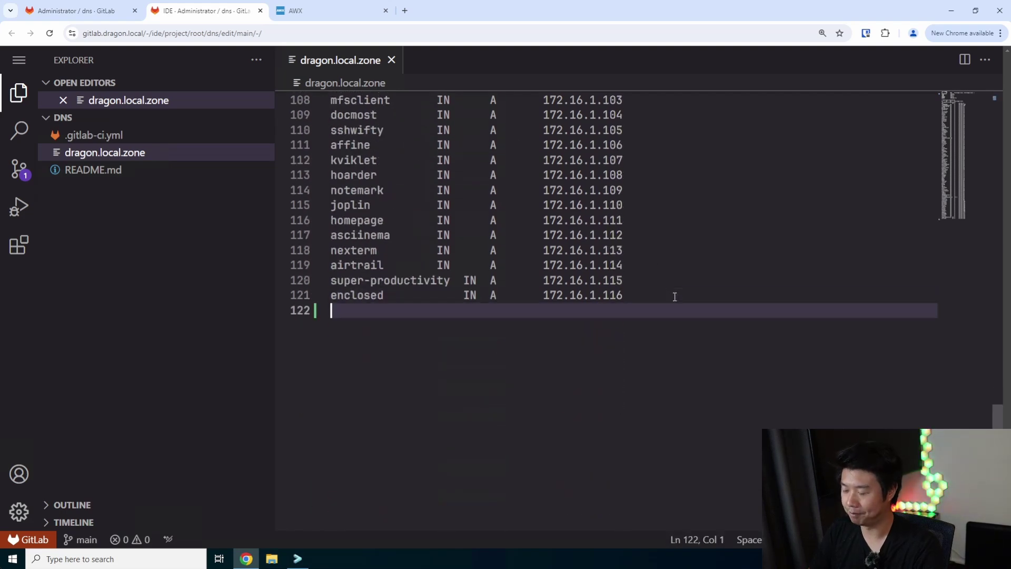
text(morpho)
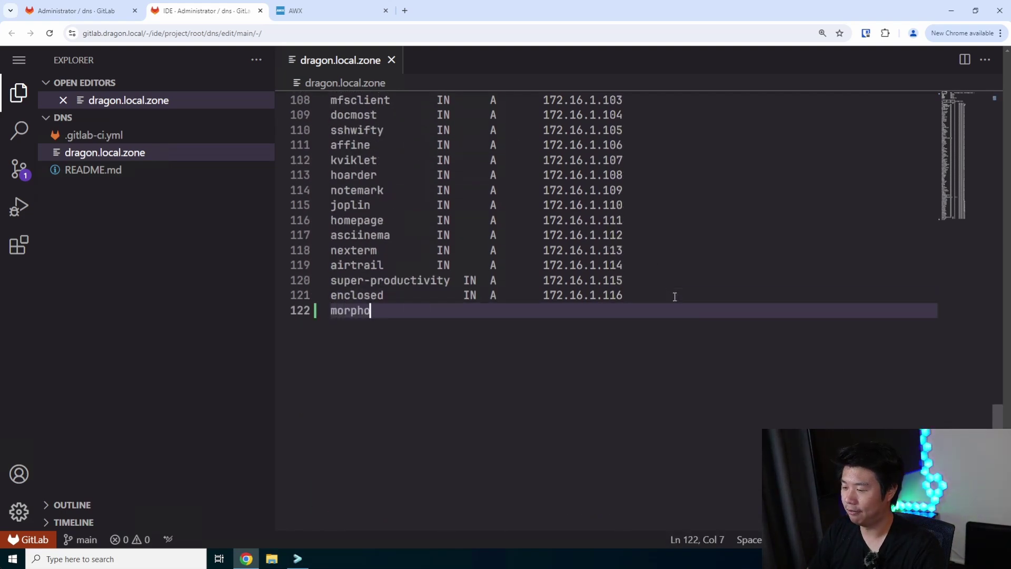
text(IN)
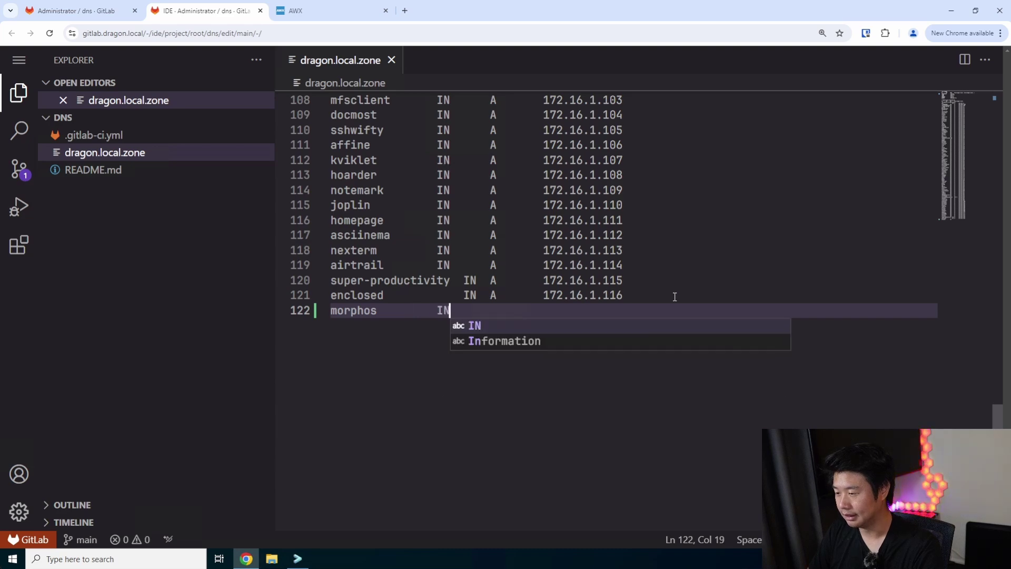
key(Tab)
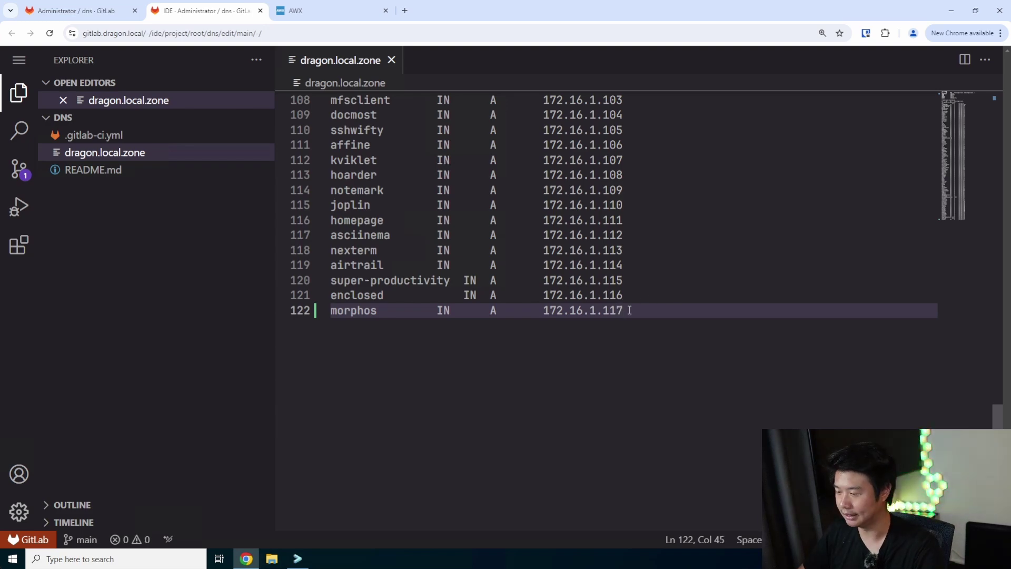
- Commit the zone file change to main as 'add morphos' and close the Web IDE
click(17, 166)
text(add morphos)
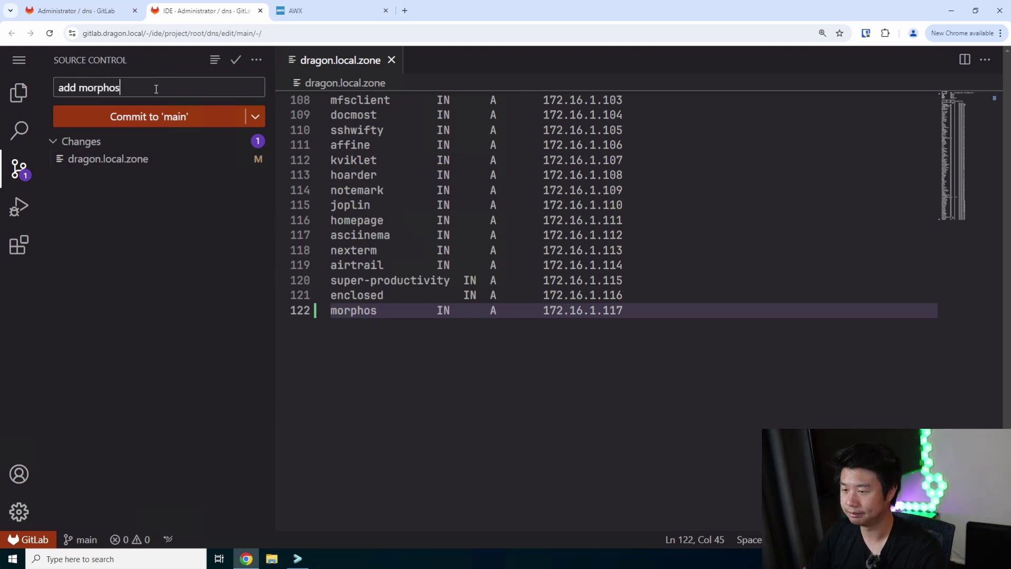
click(236, 60)
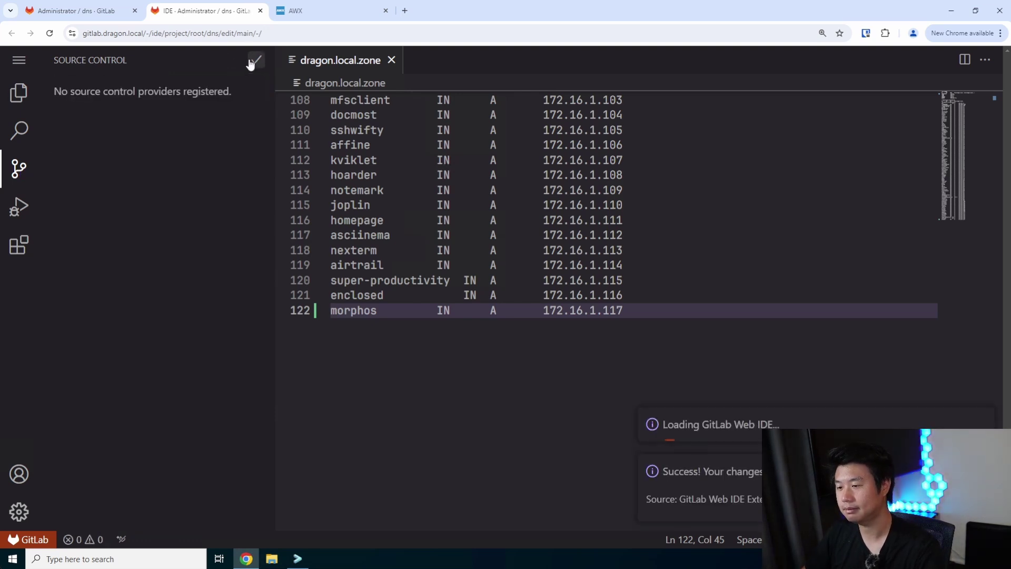
click(259, 11)
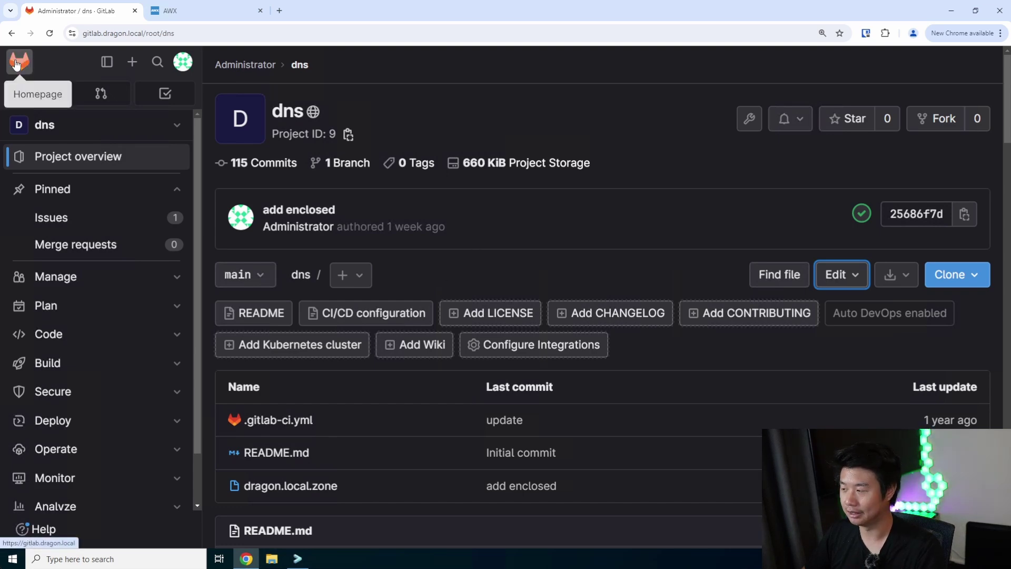
- Open the ansibleplaybooks inventory in Web IDE and append a 'morphos' host after enclosed
click(17, 64)
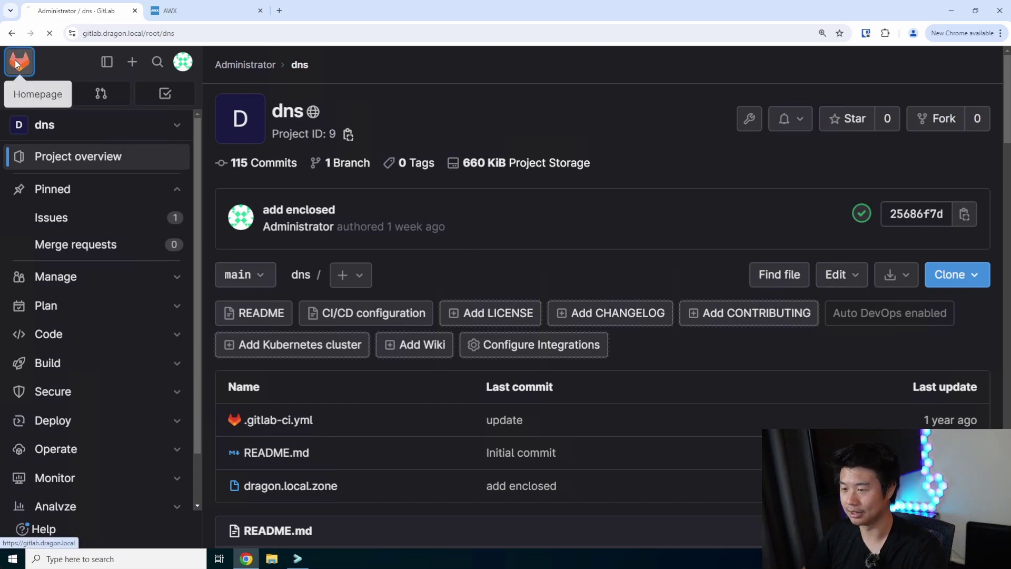
click(355, 241)
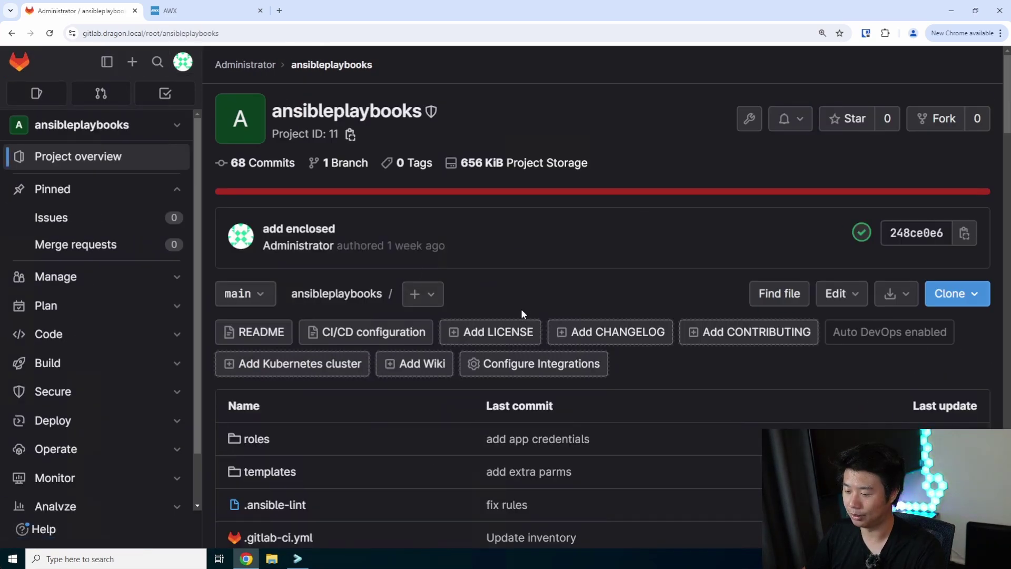
scroll(521, 309, down, 3)
scroll(521, 331, up, 1)
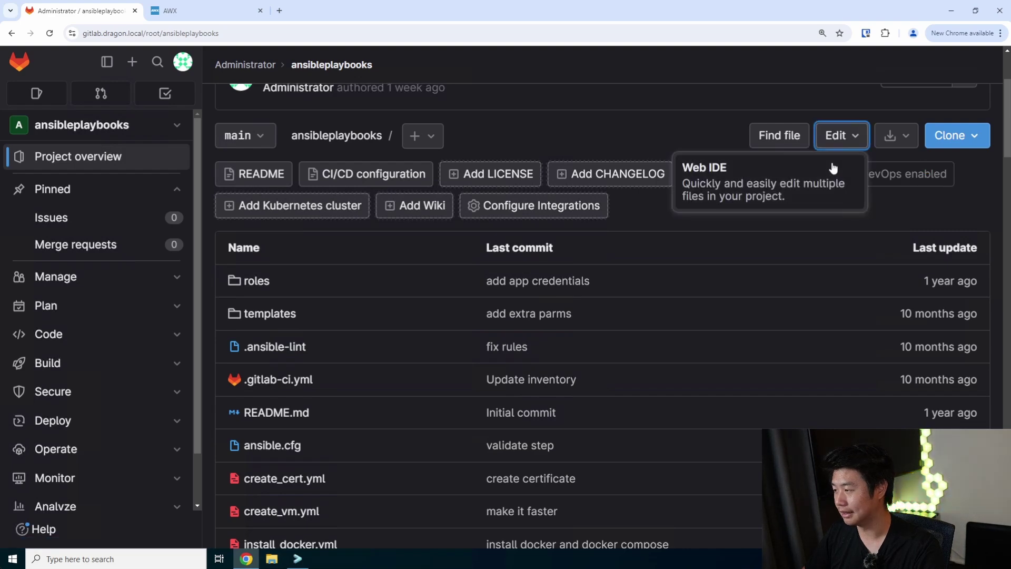
click(832, 168)
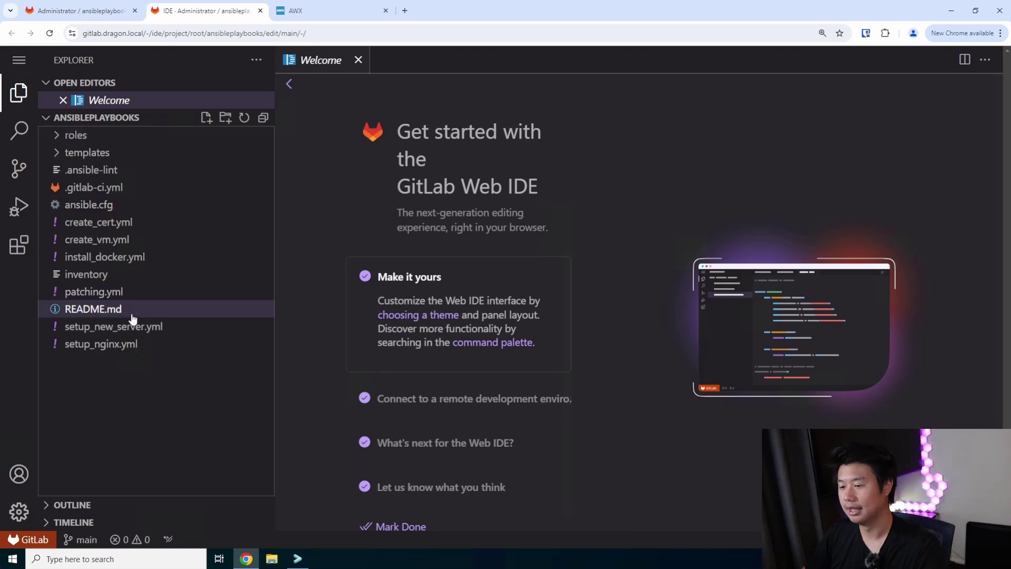
click(87, 274)
scroll(637, 297, down, 5)
scroll(634, 300, down, 2)
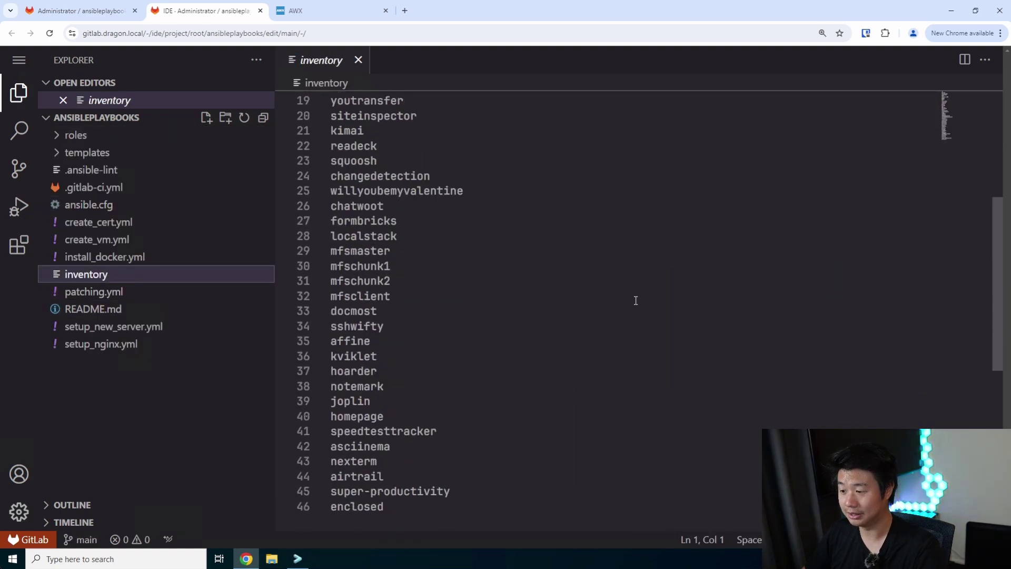
scroll(632, 308, down, 4)
click(544, 392)
key(Return)
text(m)
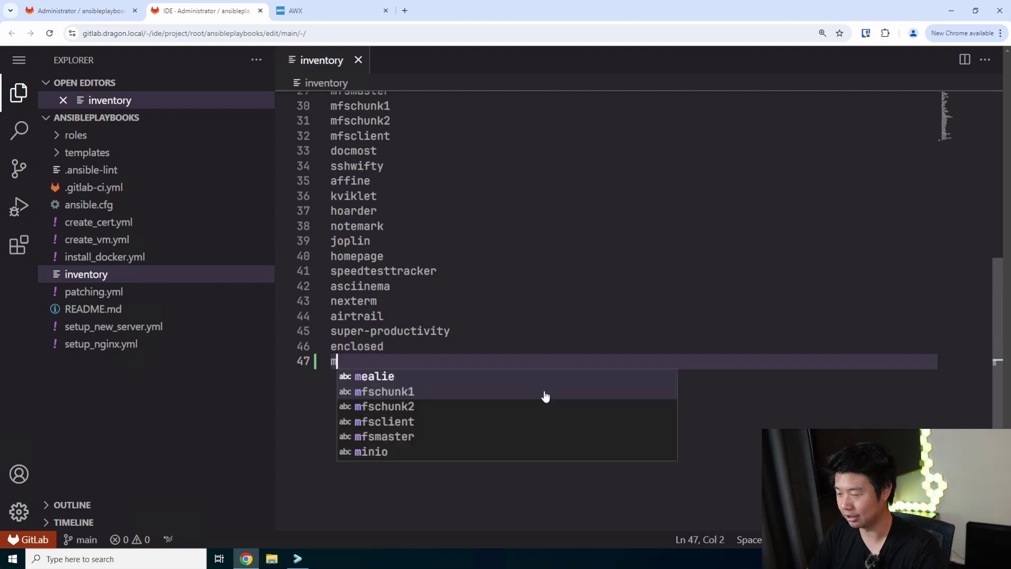
text(orphos)
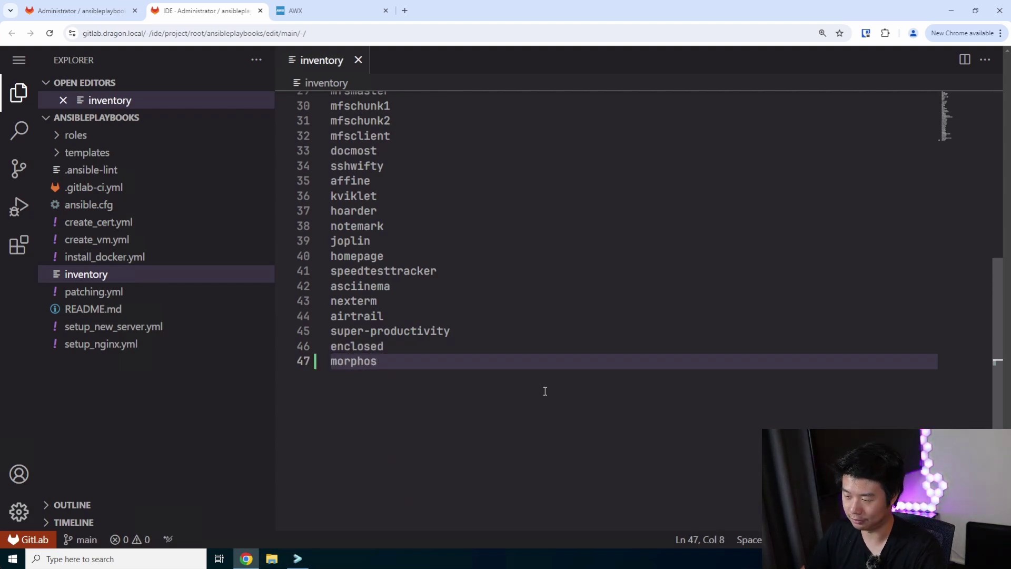
drag(434, 366, 320, 364)
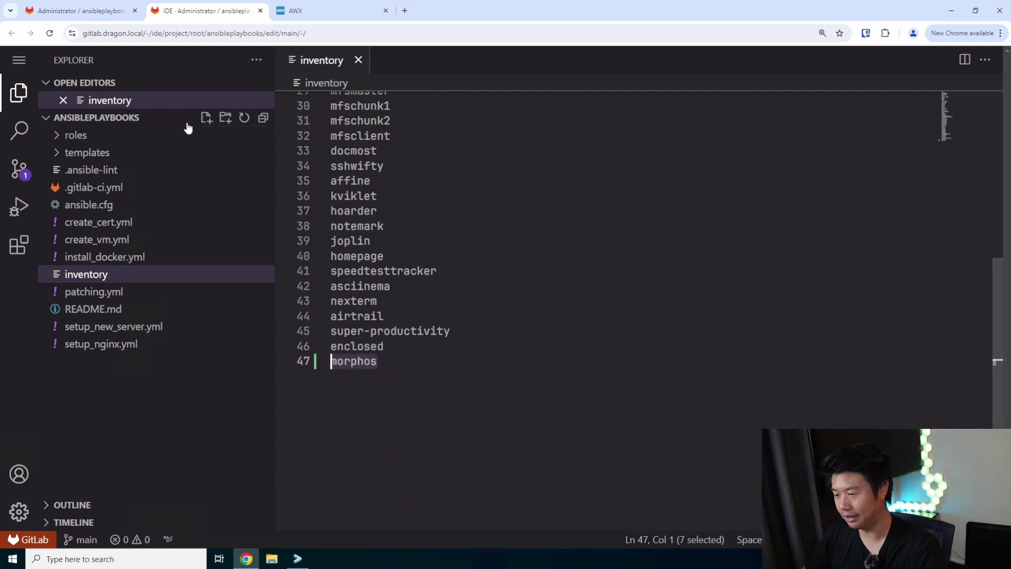
- Commit the inventory change to main and close the Web IDE
click(19, 170)
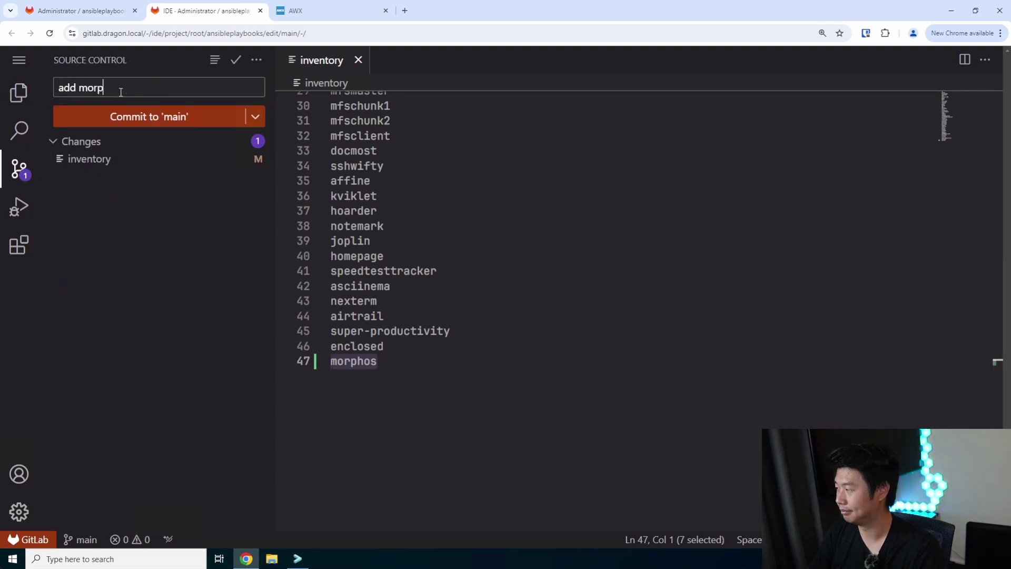
click(109, 117)
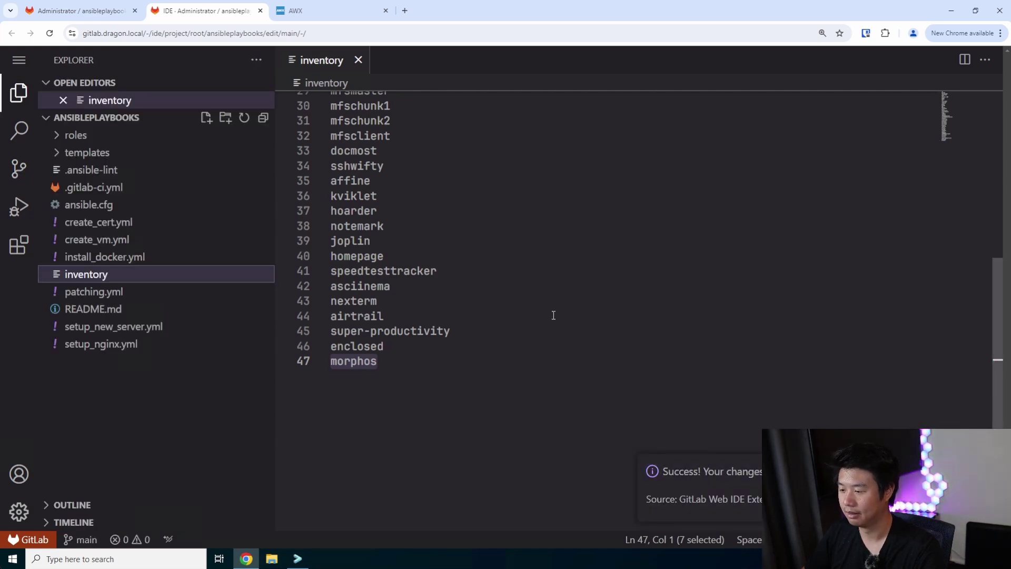
click(259, 11)
scroll(679, 118, up, 2)
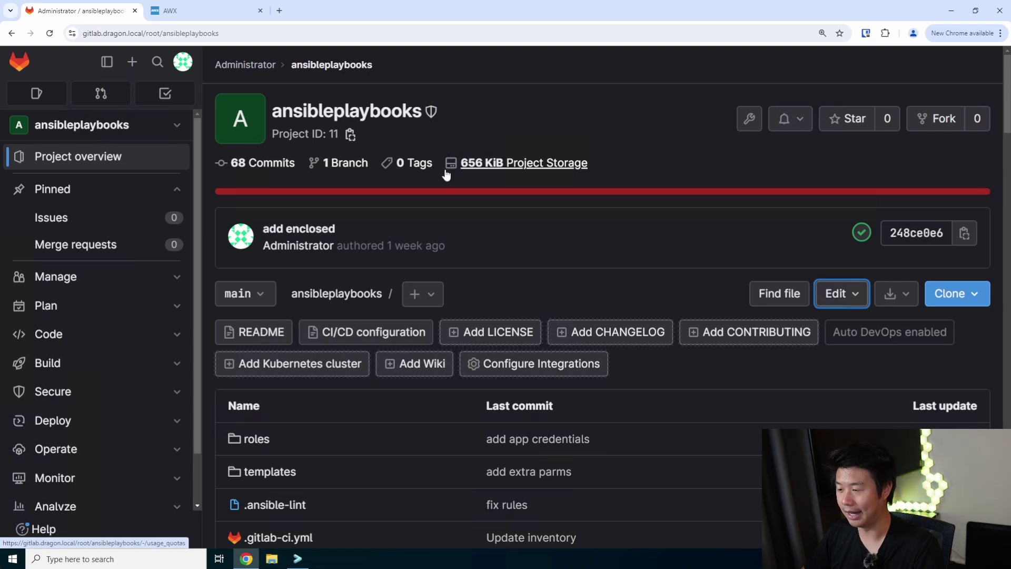
click(219, 10)
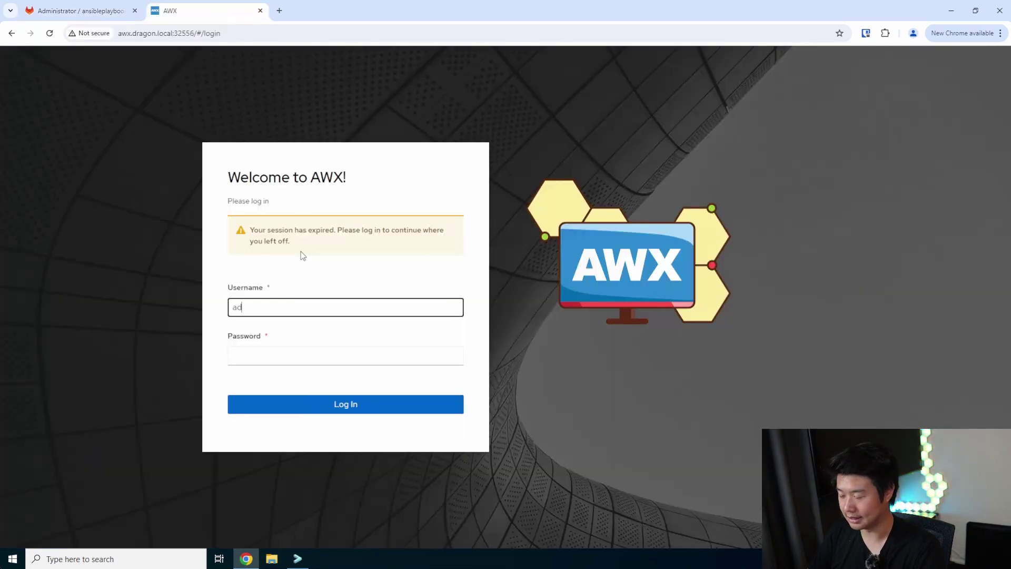
- Log in to AWX and view the seven templates, including the Create New VM workflow
key(Tab)
key(Return)
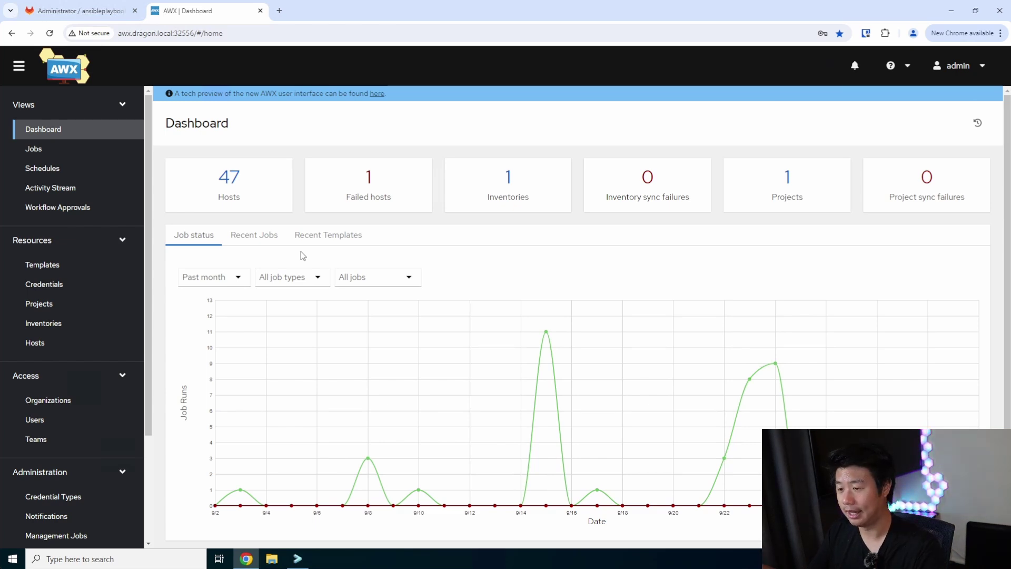
click(41, 265)
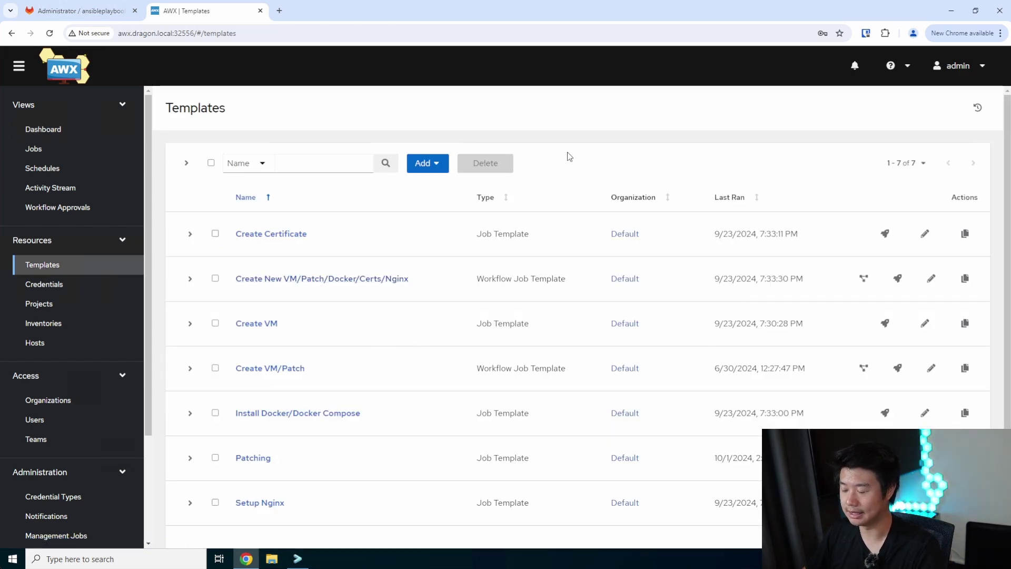
drag(575, 285, 497, 280)
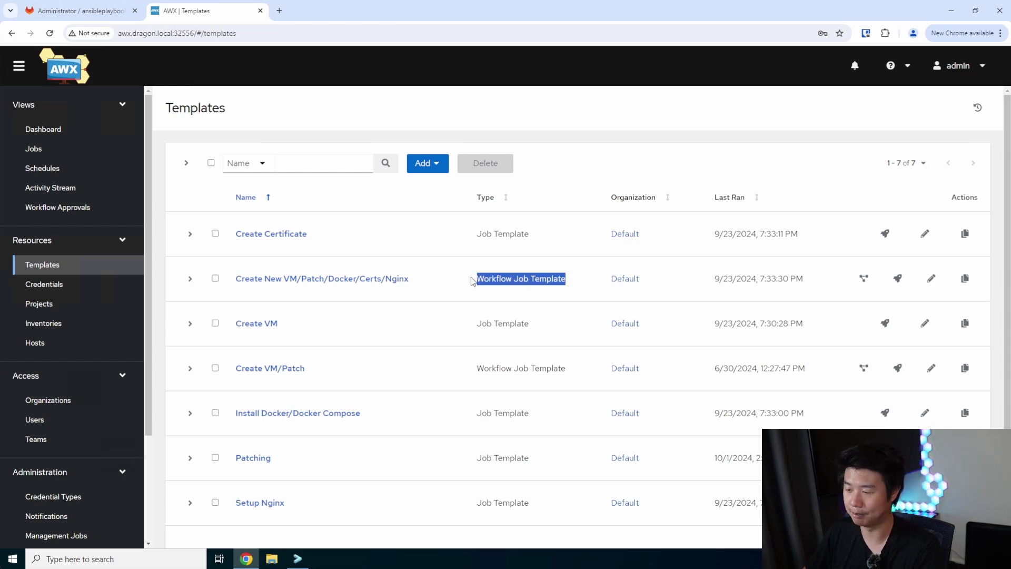
click(480, 279)
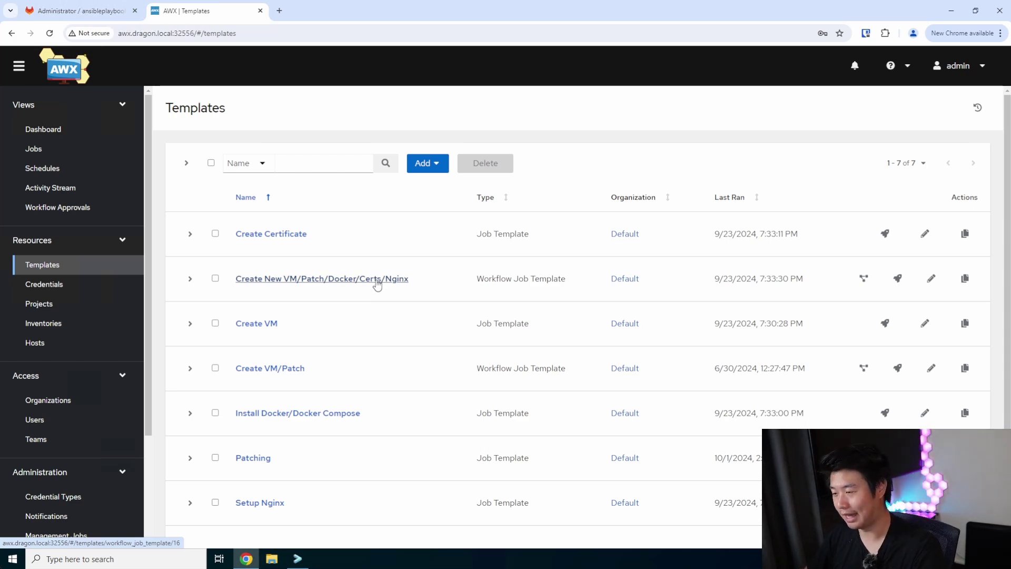
- Fill the Create New VM launch survey: hostname morphos, IP 172.16.1.117, vm_name Dragon morphos
click(898, 281)
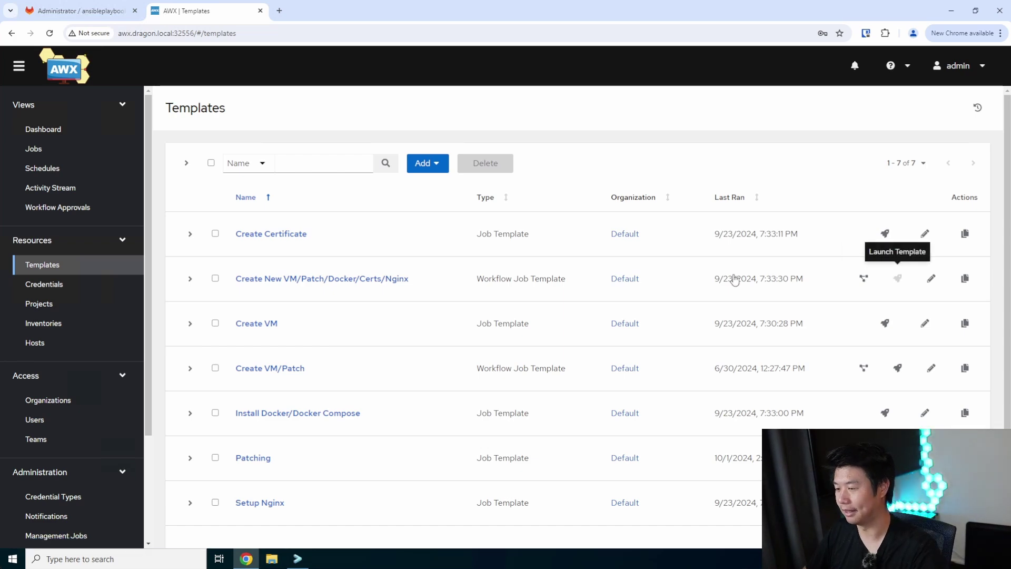
click(409, 179)
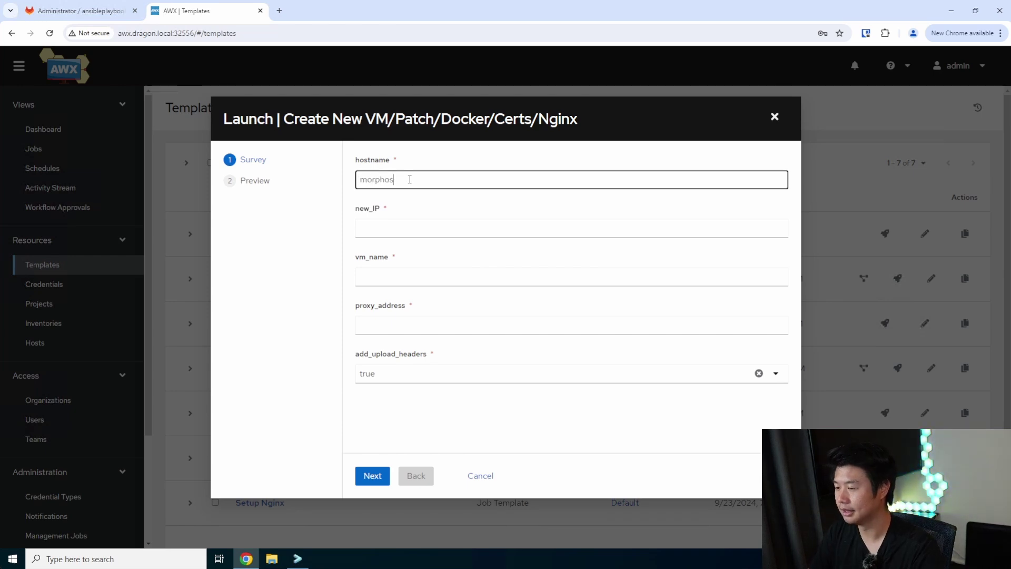
key(Tab)
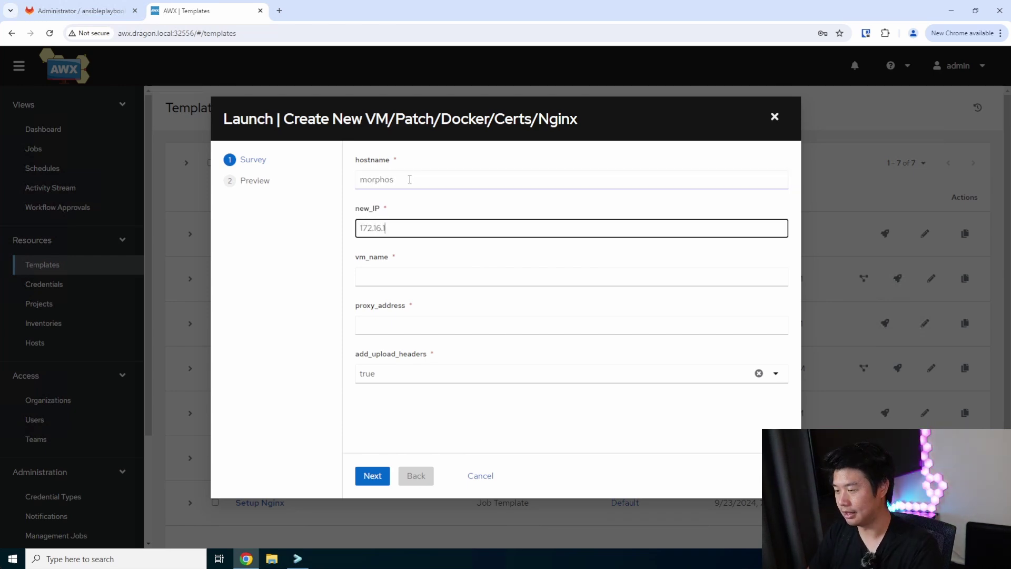
key(Tab)
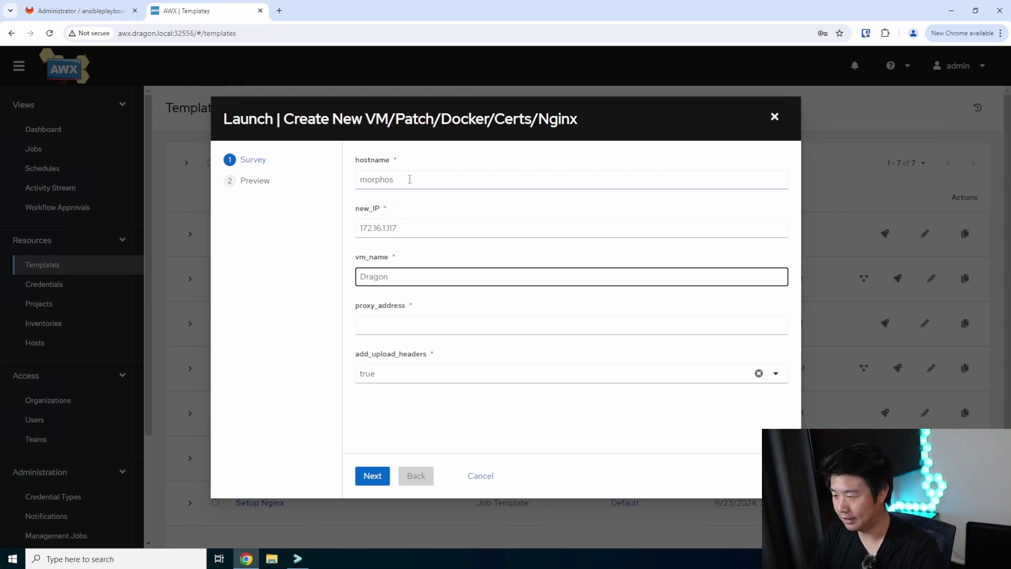
key(Tab)
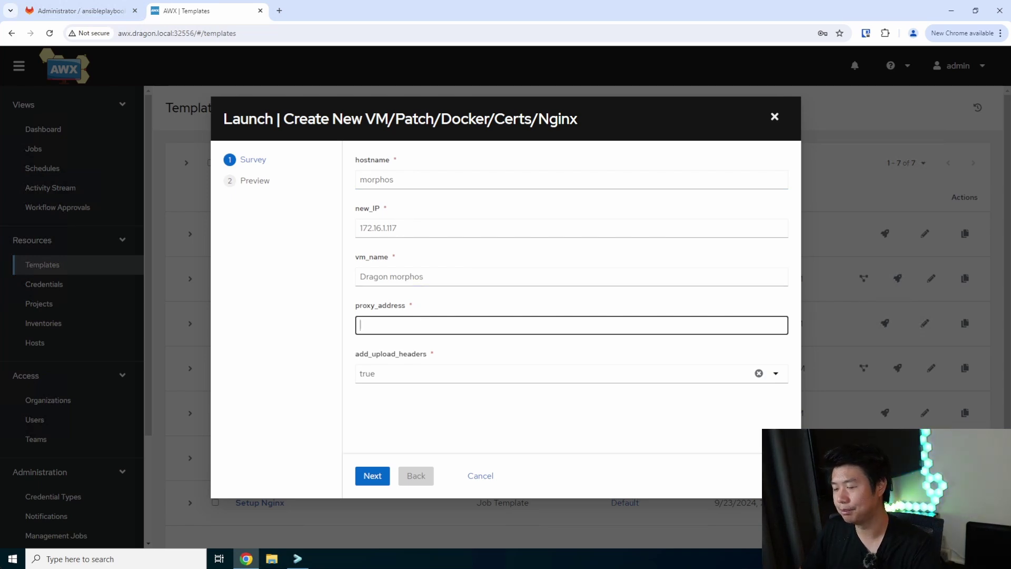
click(279, 11)
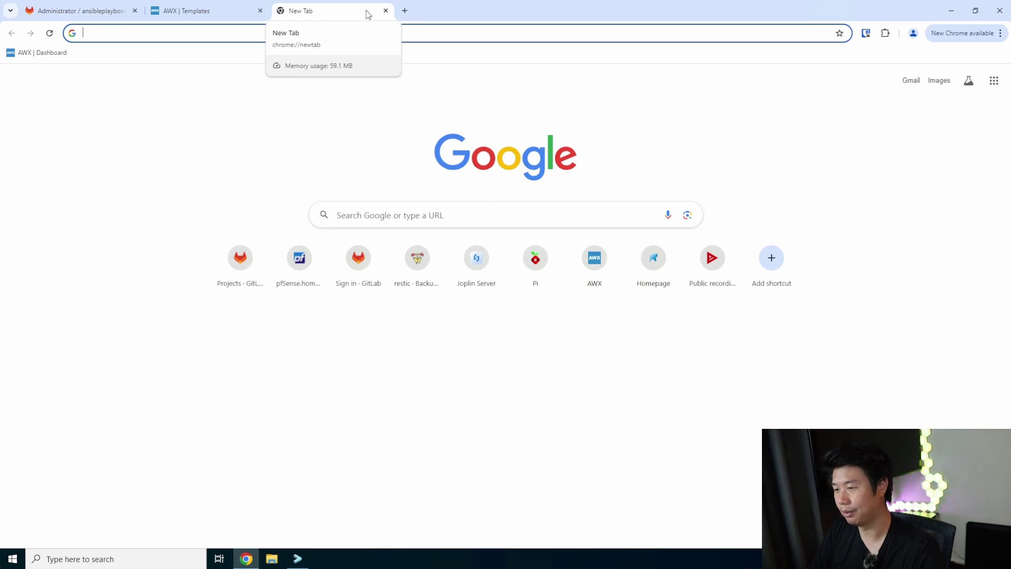
text(morphos g)
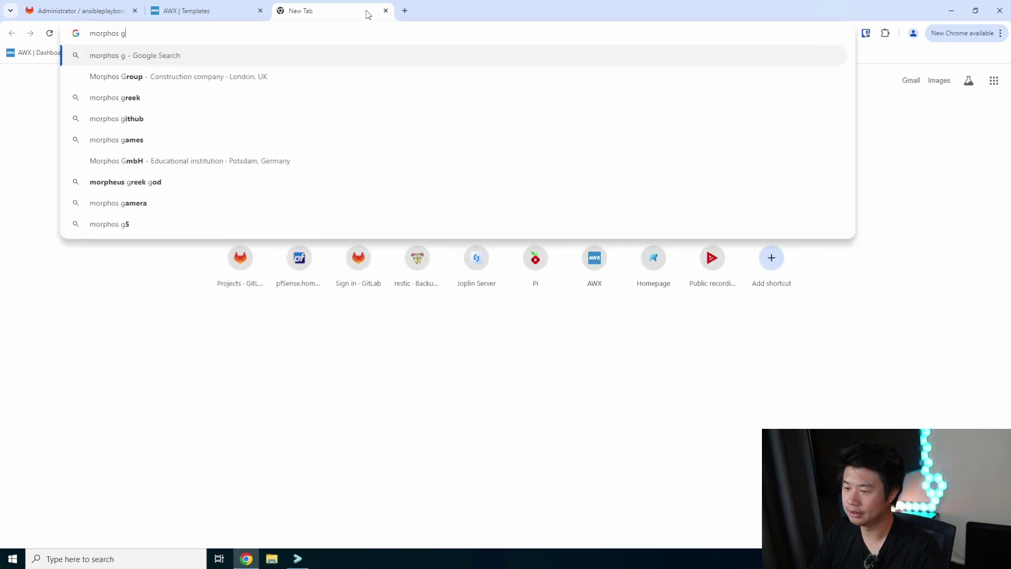
text(ithub)
- Find the danvergara/morphos GitHub README and highlight port 8080 in its docker run command
key(Return)
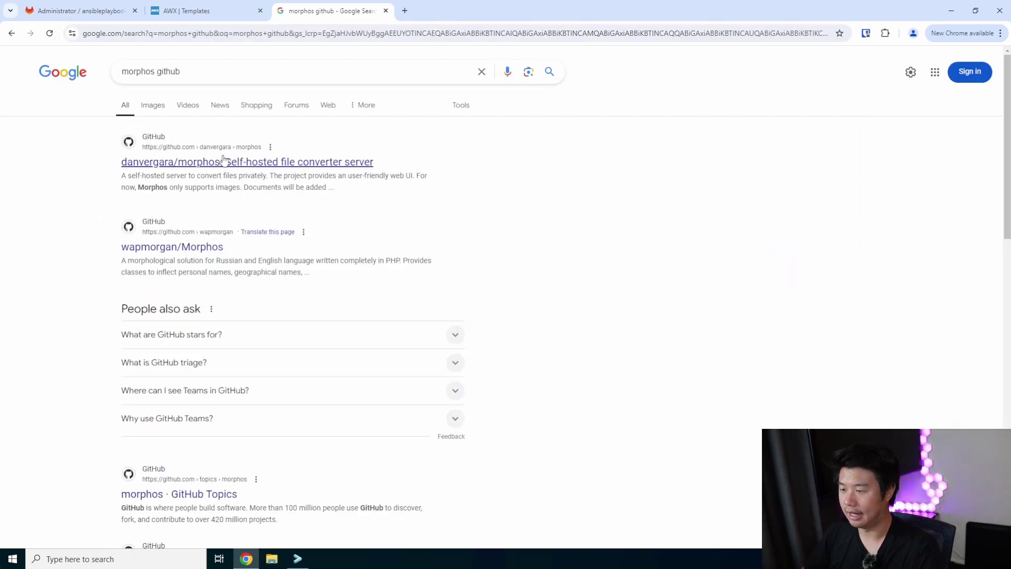
scroll(429, 277, down, 3)
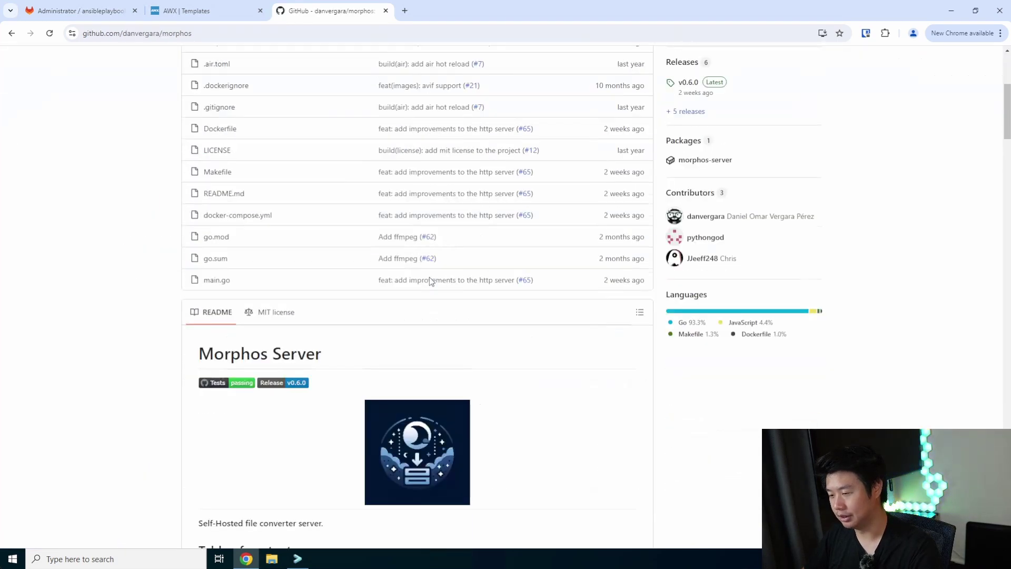
scroll(429, 276, down, 2)
scroll(430, 278, down, 1)
scroll(429, 279, down, 4)
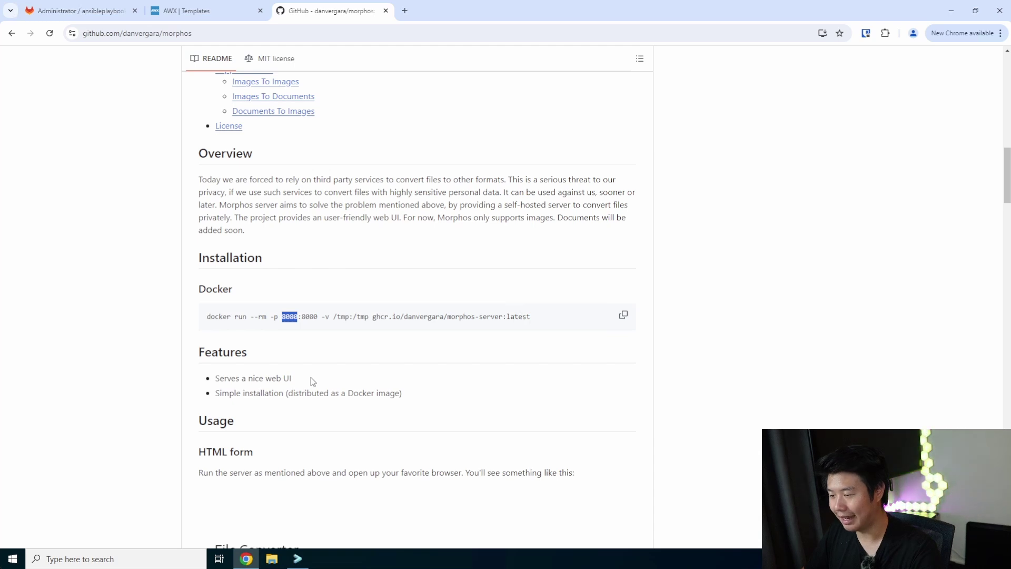
click(298, 324)
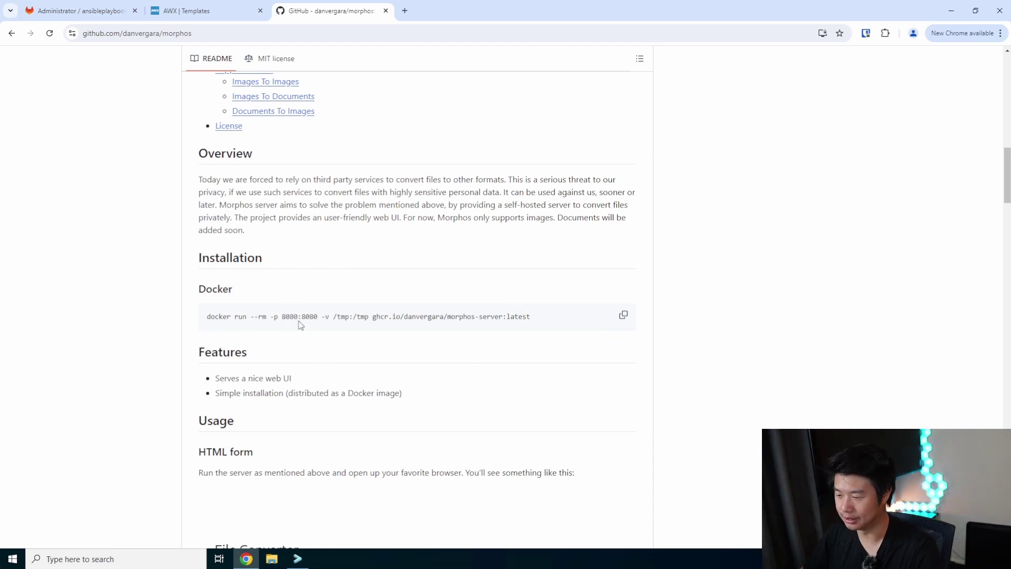
double_click(290, 317)
click(230, 8)
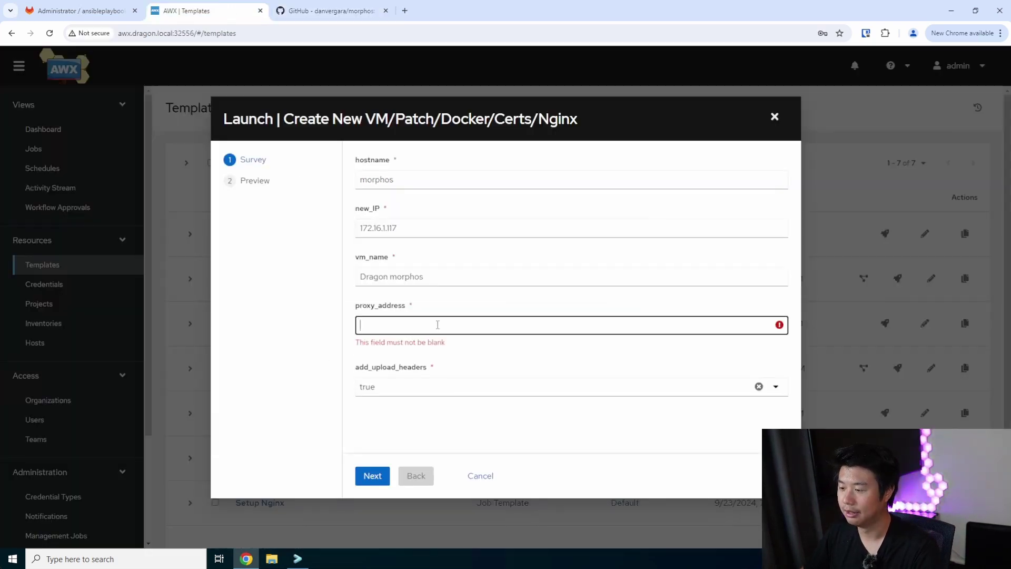
text(http://localhost:8080)
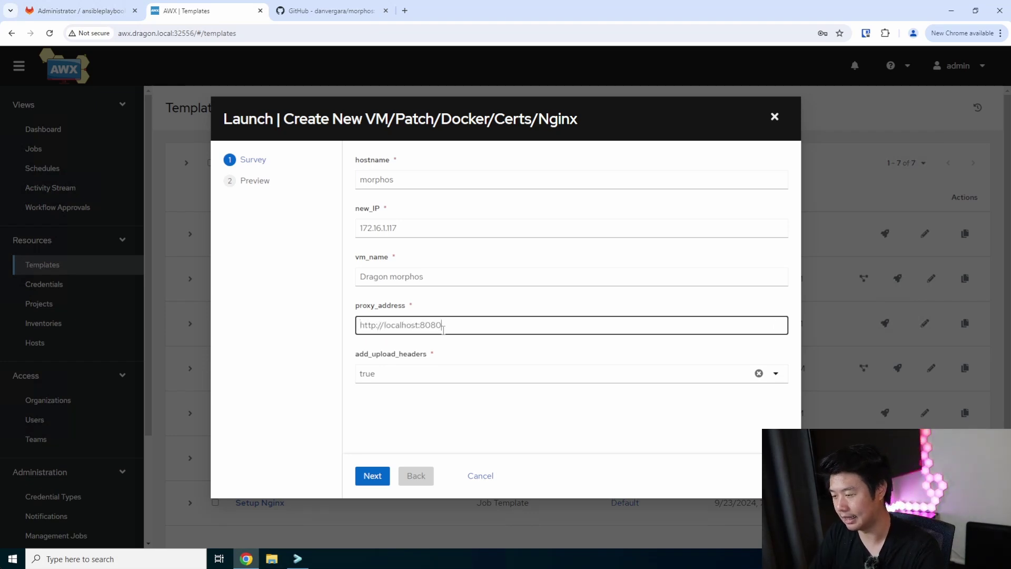
click(373, 475)
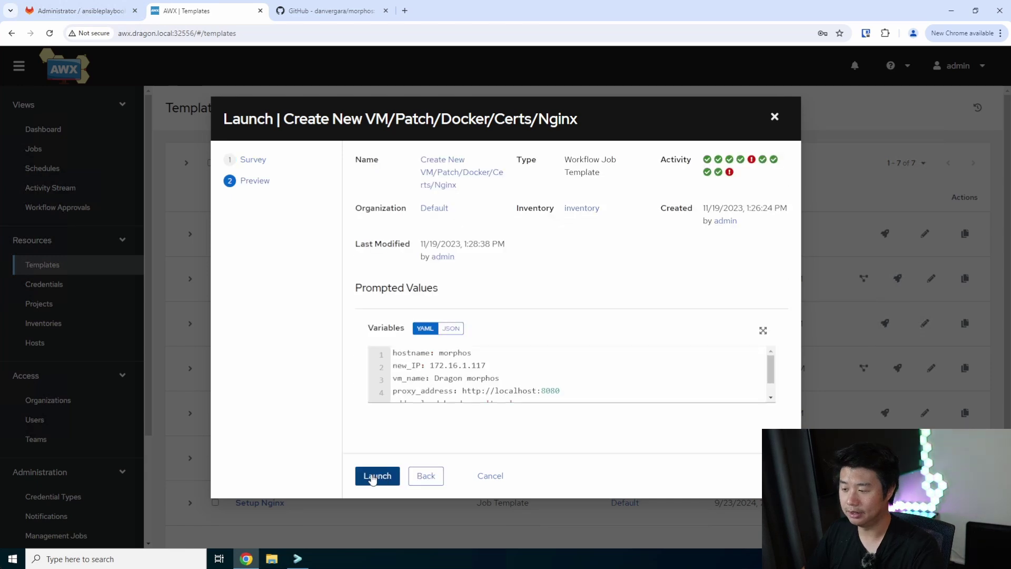
click(376, 476)
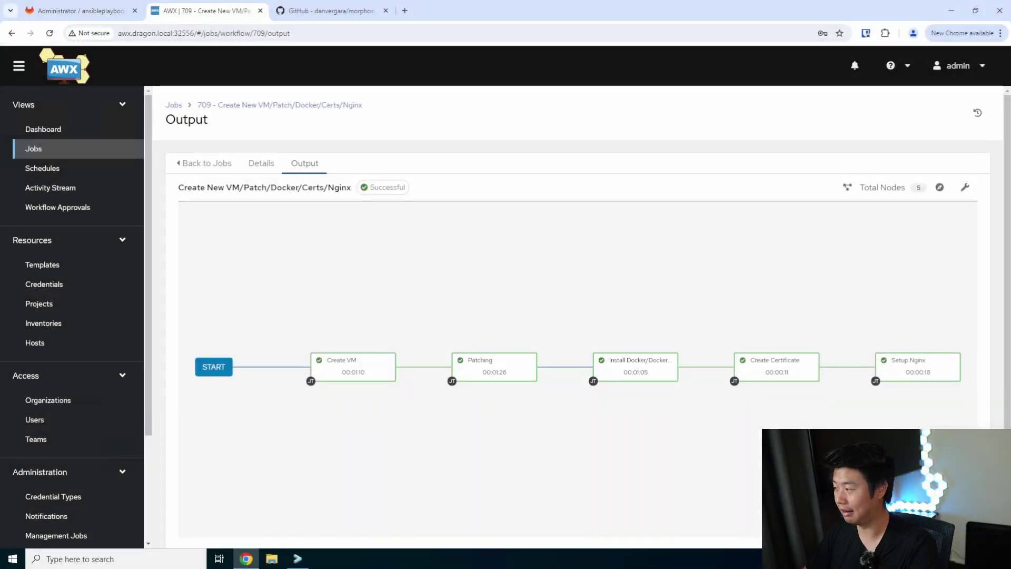
- SSH as root to morphos.dragon.local and run docker ps -a, which shows no containers
click(301, 559)
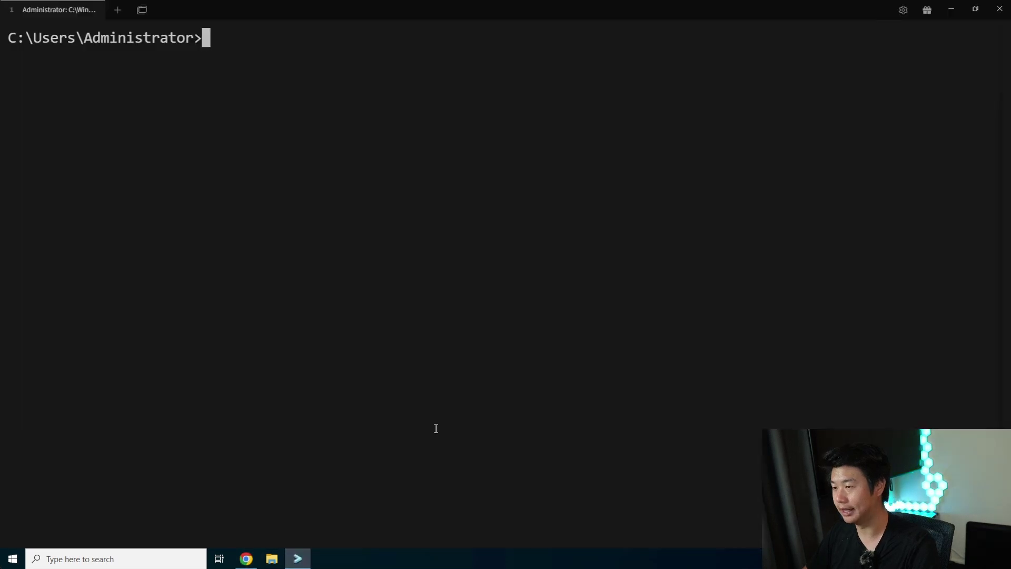
text(ssh root)
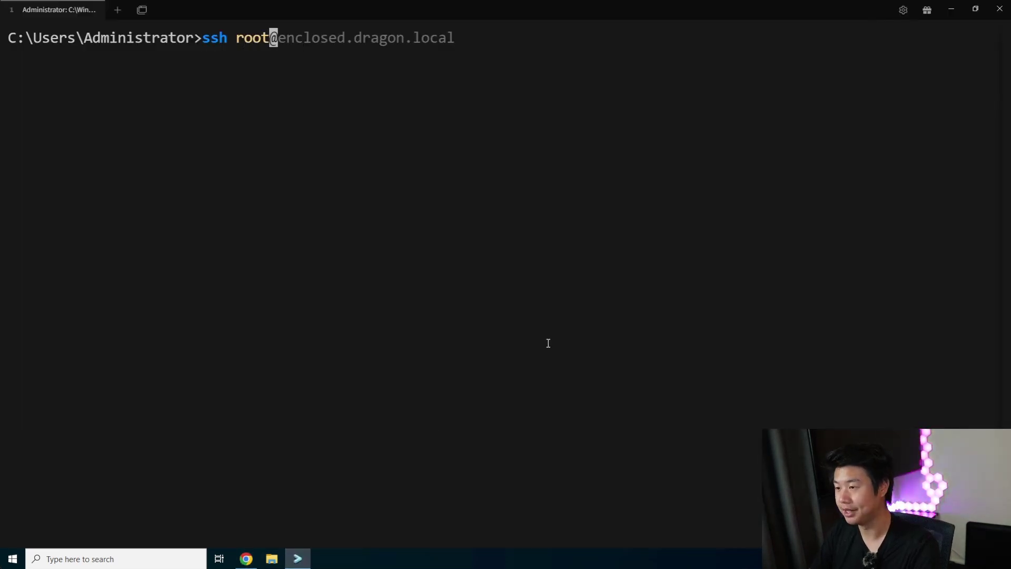
text(@morp)
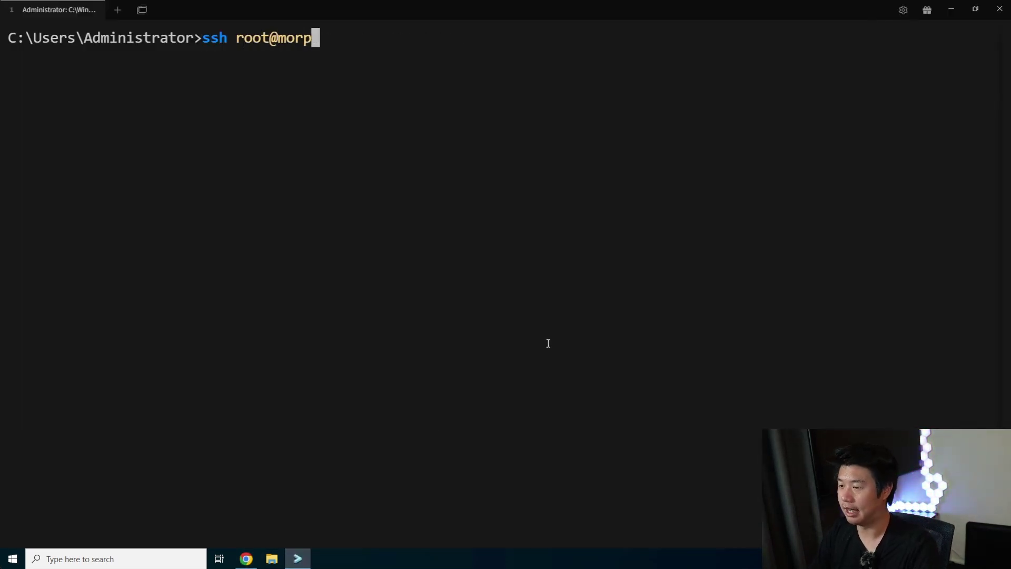
text(hos.dragon)
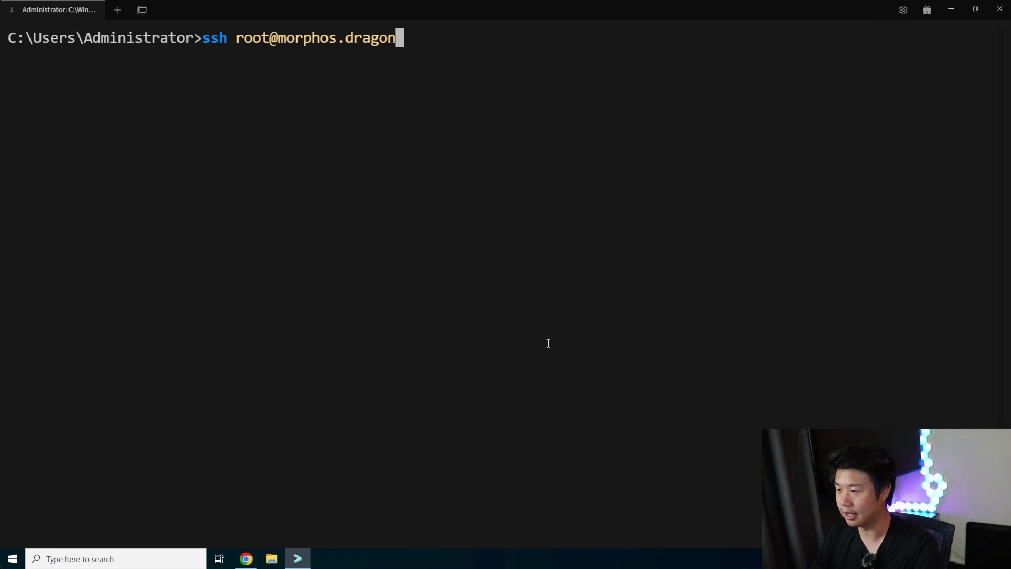
text(.local)
key(Return)
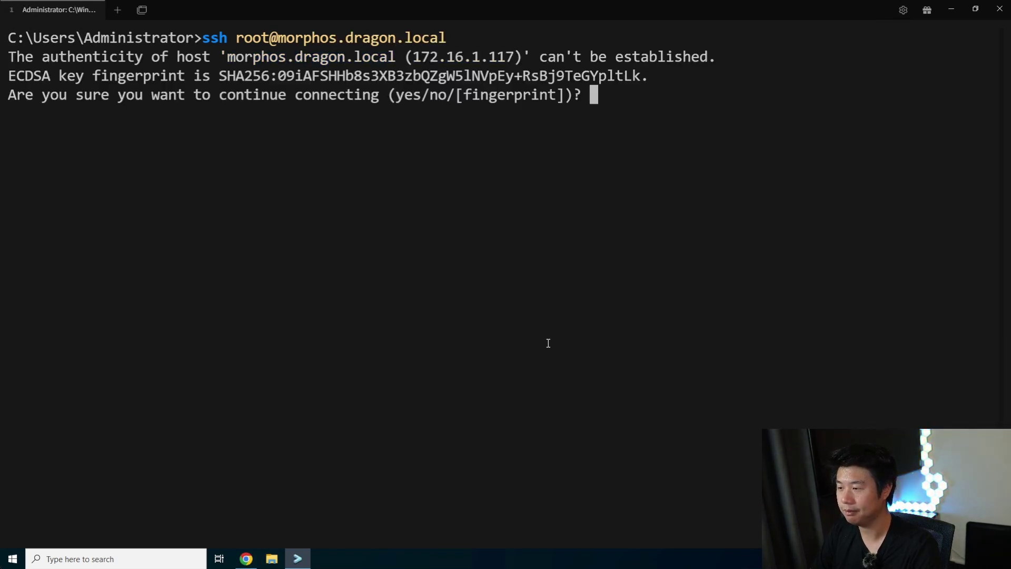
text(yes)
key(Return)
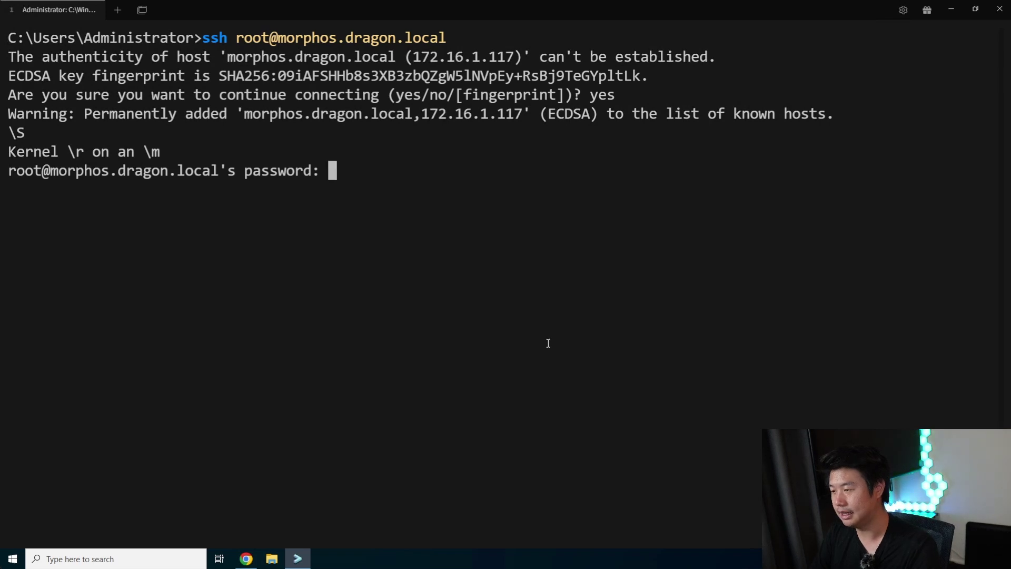
key(Return)
key(ctrl+l)
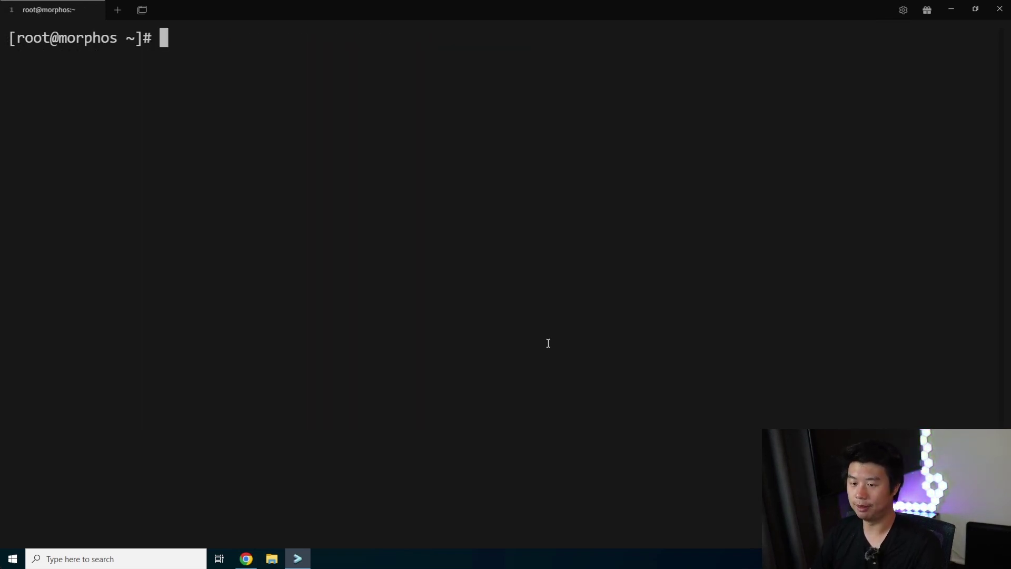
text(docker ps -a)
key(Return)
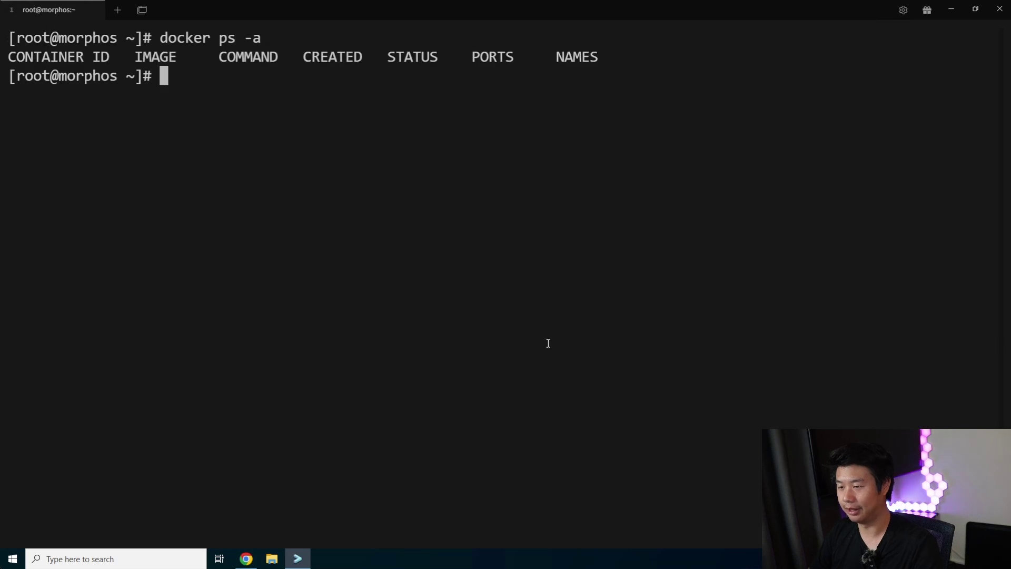
- Copy the Morphos docker run command from the GitHub README
click(245, 558)
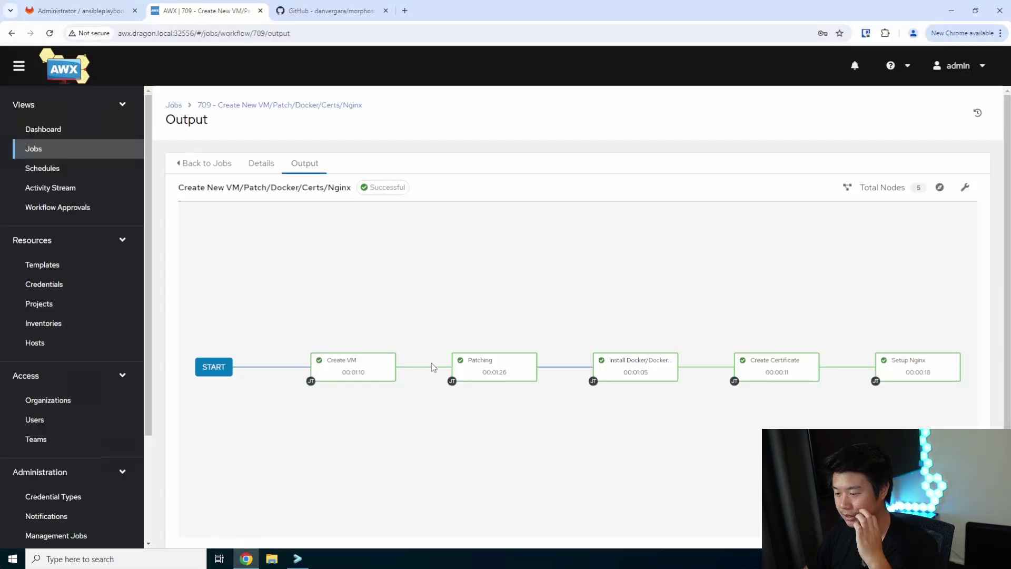
click(332, 12)
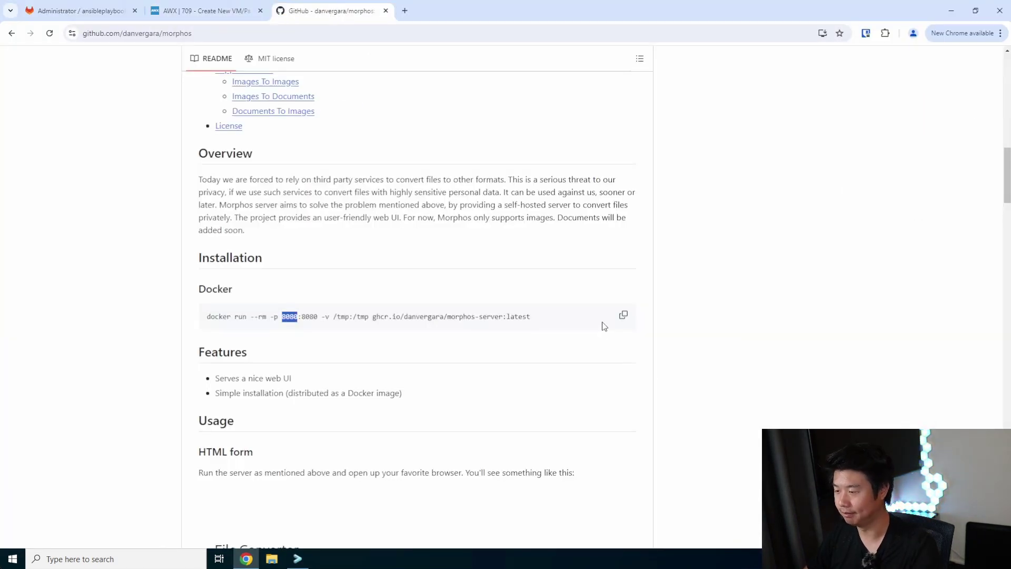
click(623, 315)
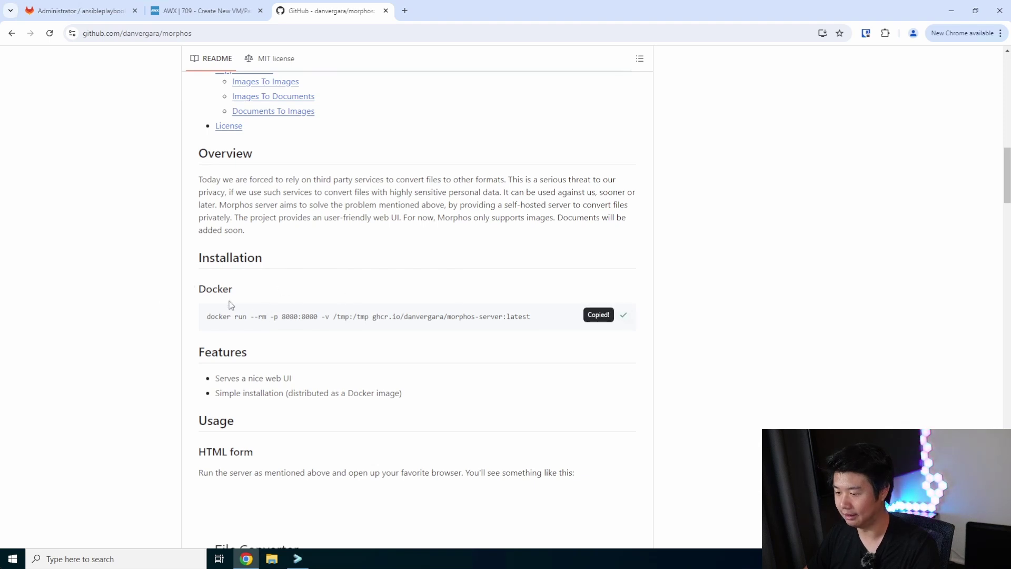
drag(534, 315, 199, 318)
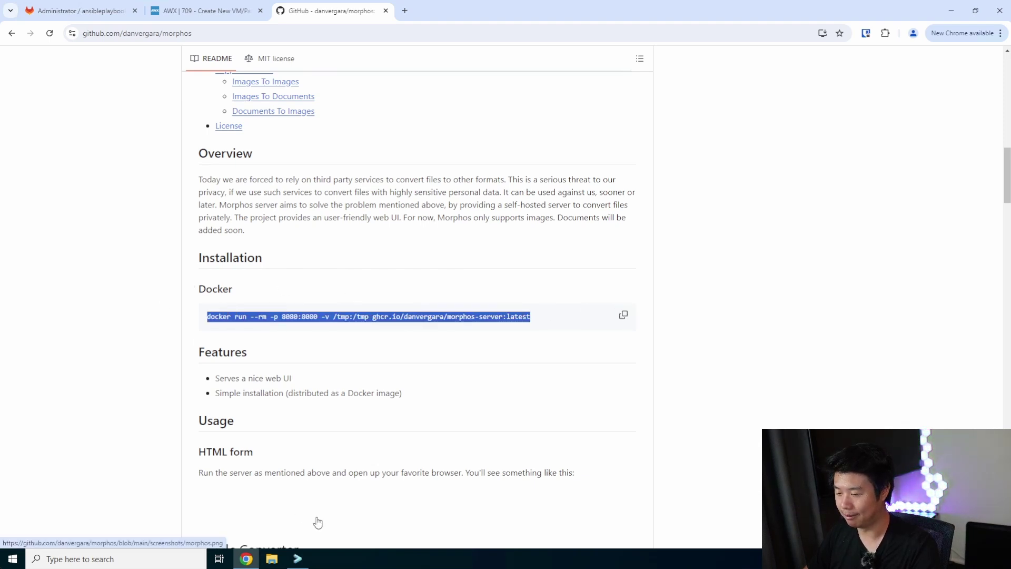
- Create start_docker.sh in vi with a #!/bin/bash shebang and the pasted docker run command
click(297, 558)
key(ctrl+l)
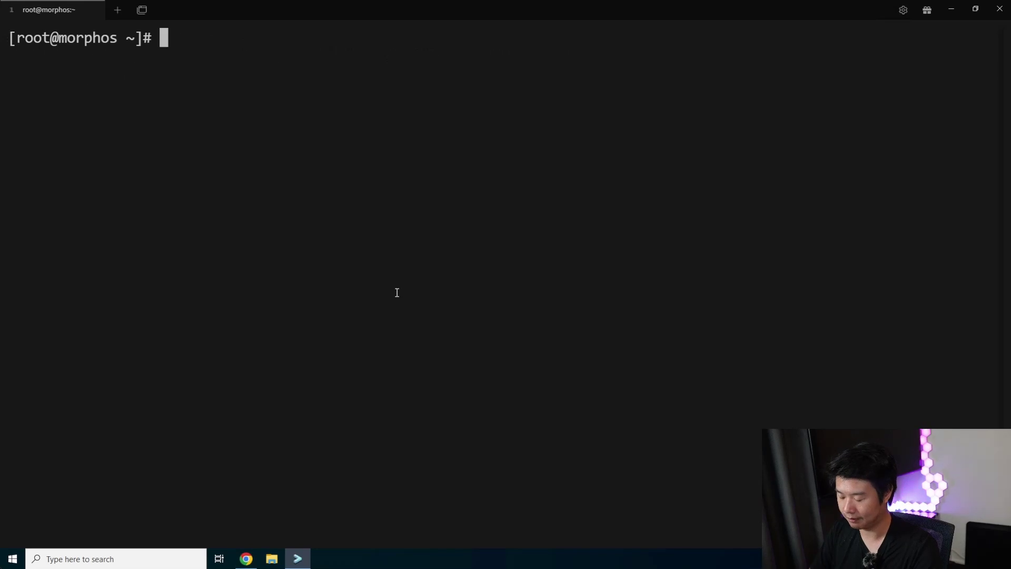
text(vi start_docker.)
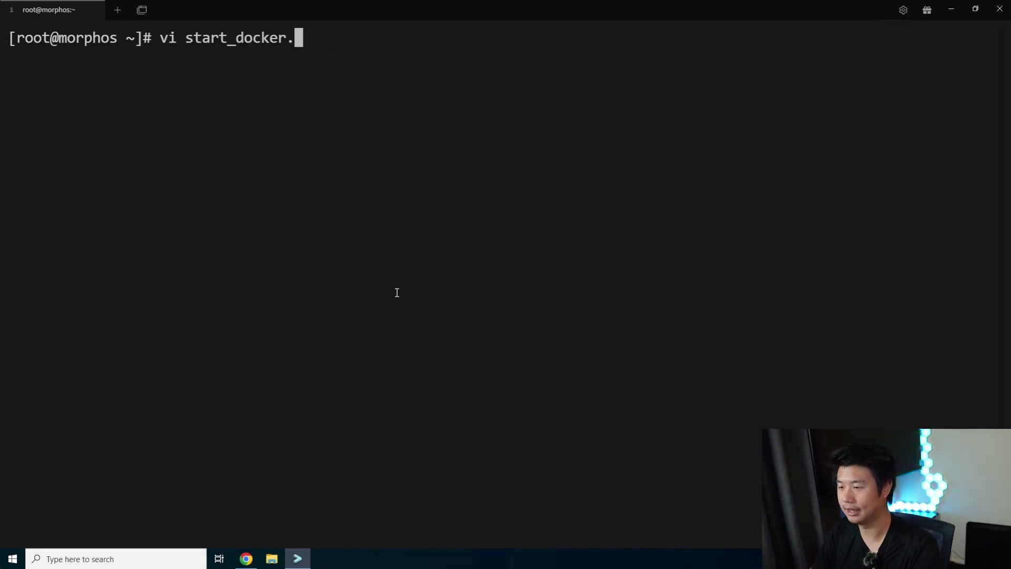
text(sh)
key(Return)
text(i#!/)
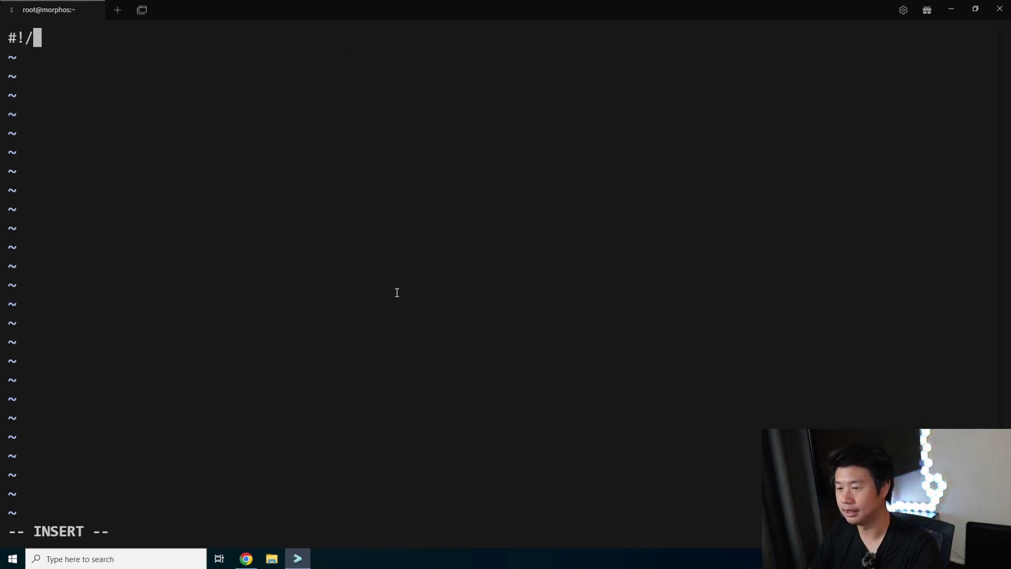
text(bin/bash)
key(Return)
key(Return)
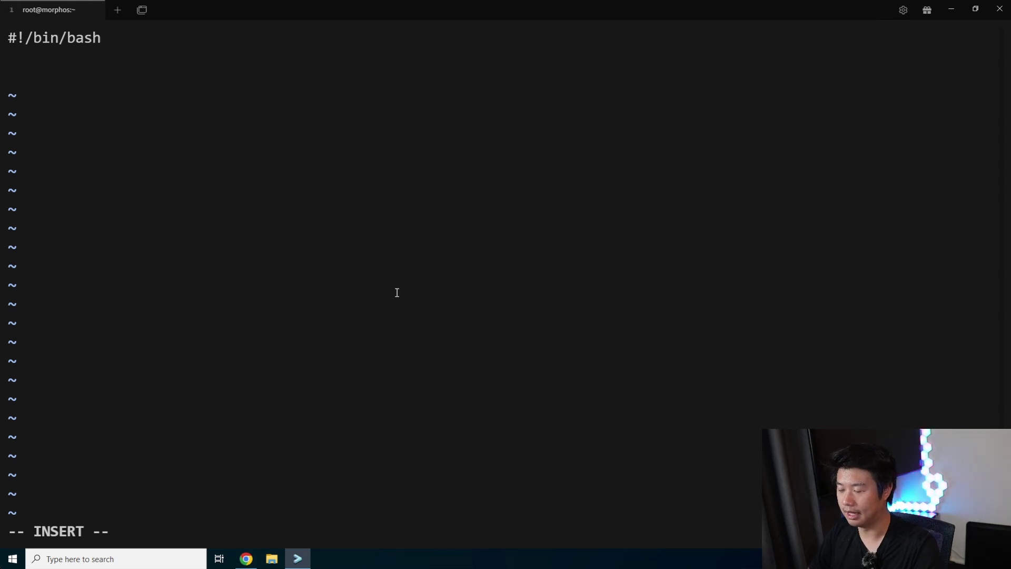
key(ctrl+v)
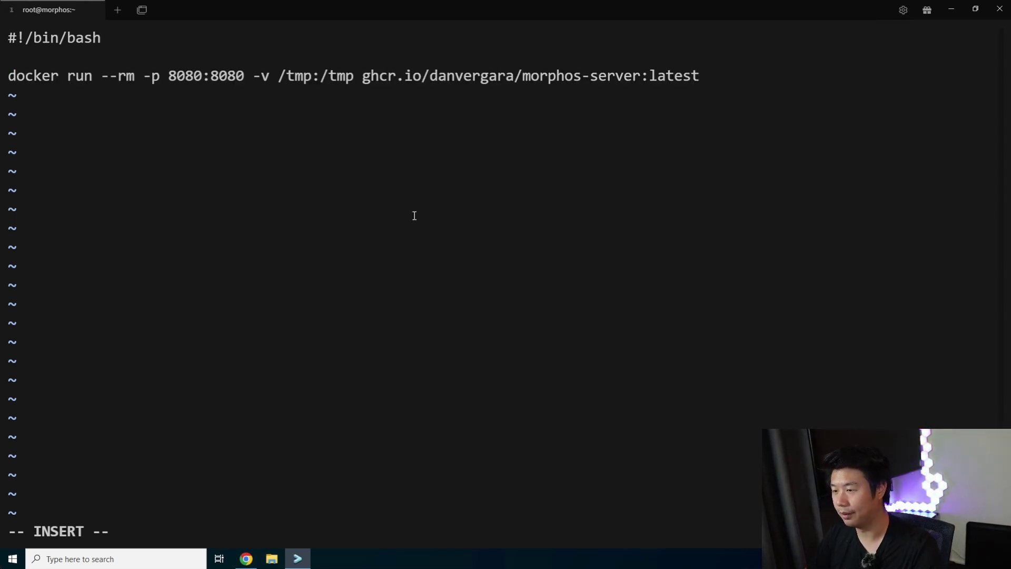
- Insert -d before --rm on the docker line and save the script with :wq
key(Left)
key(Left)
key(Left)
key(Left)
key(Left)
key(Left)
key(Left)
key(Left)
key(Left)
key(Left)
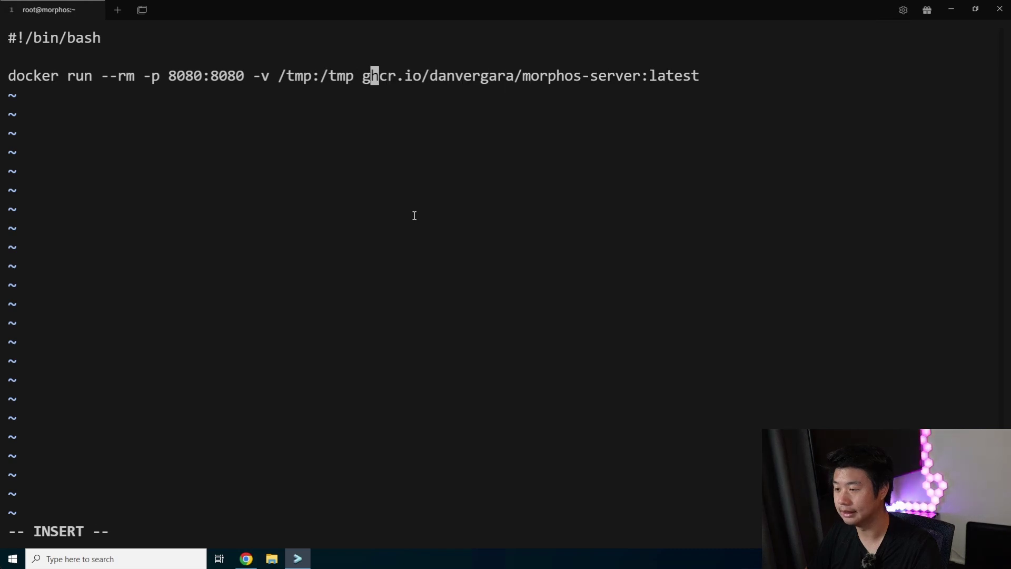
key(Left)
key(Left)
key(Left)
key(Left)
key(Left)
key(Left)
key(Left)
key(Right)
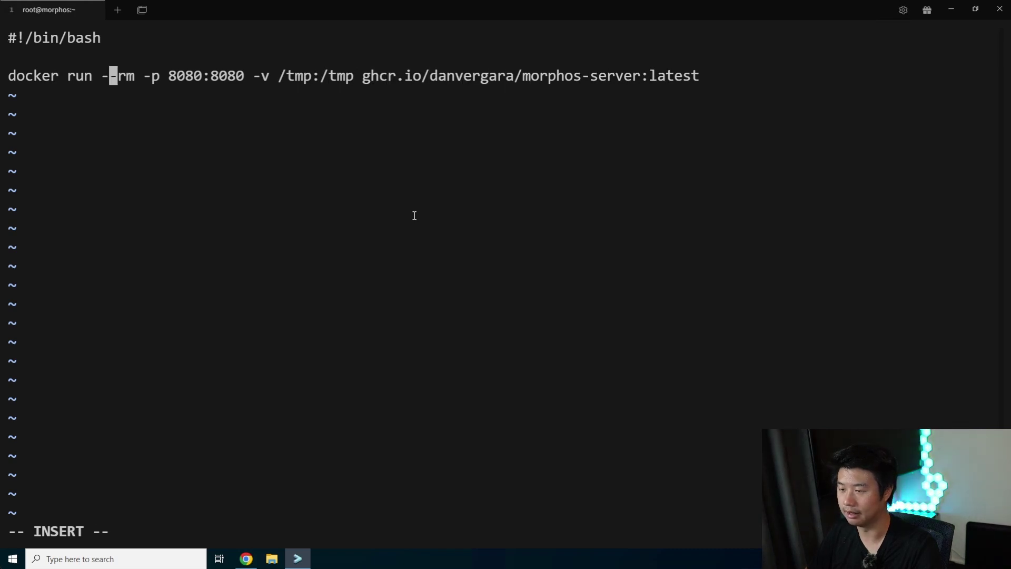
key(Left)
text(-d)
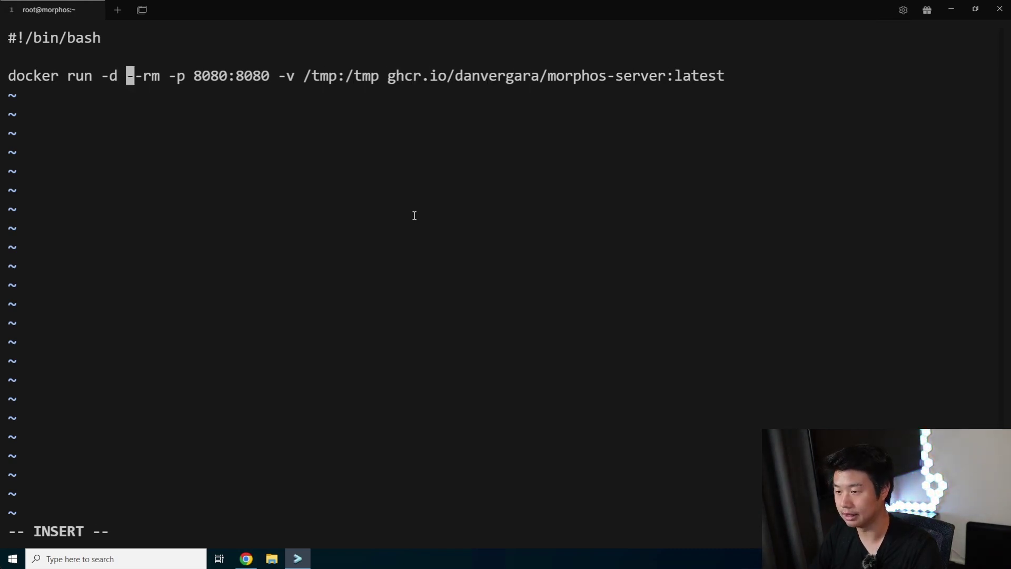
key(Right)
key(Right)
key(Right)
key(Right)
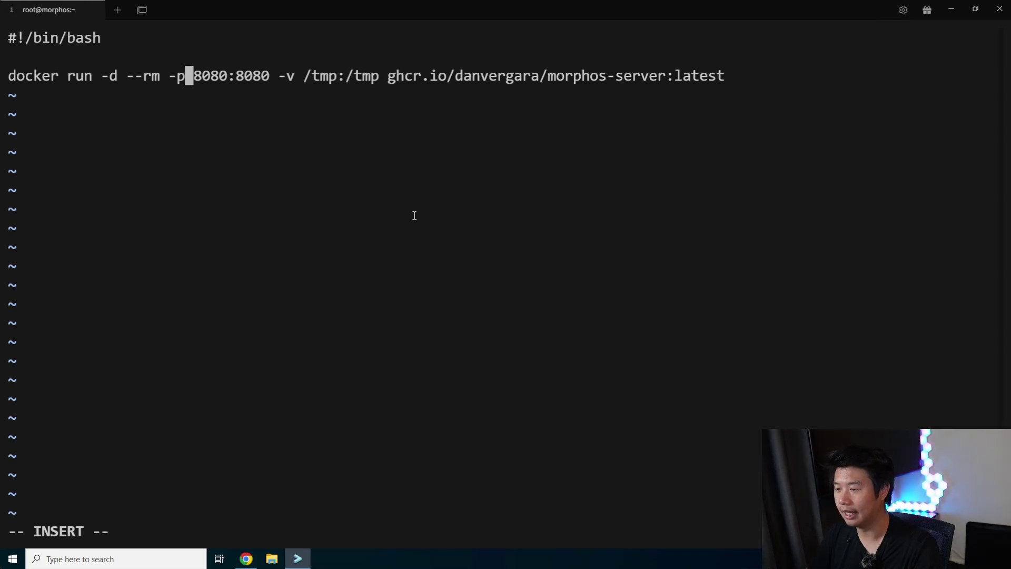
key(Right)
key(Right)
key(Escape)
text(:wq)
key(Return)
text(chmo)
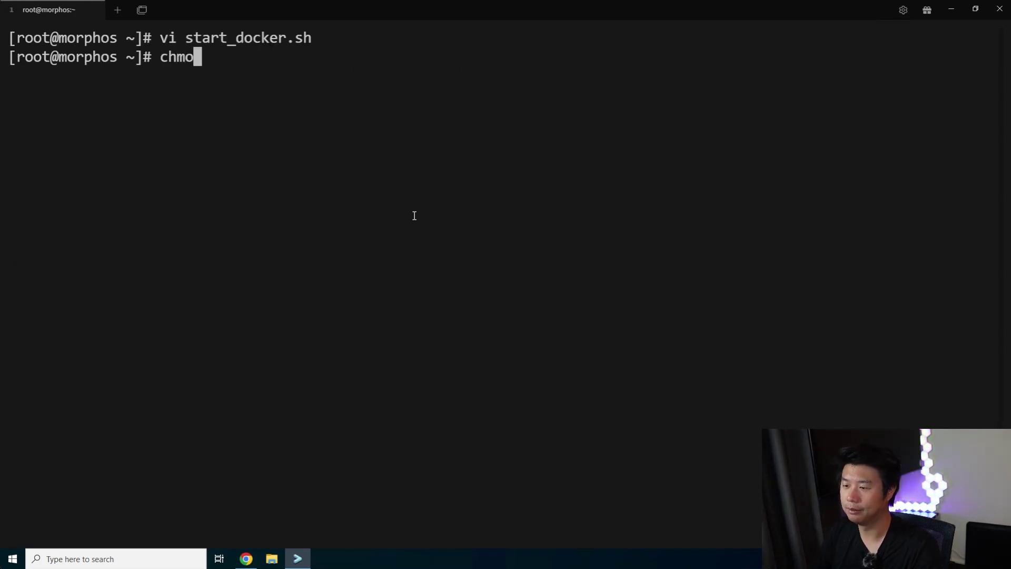
text(d +x star)
- Make start_docker.sh executable with chmod +x, then run it to pull morphos-server and start the container
key(Tab)
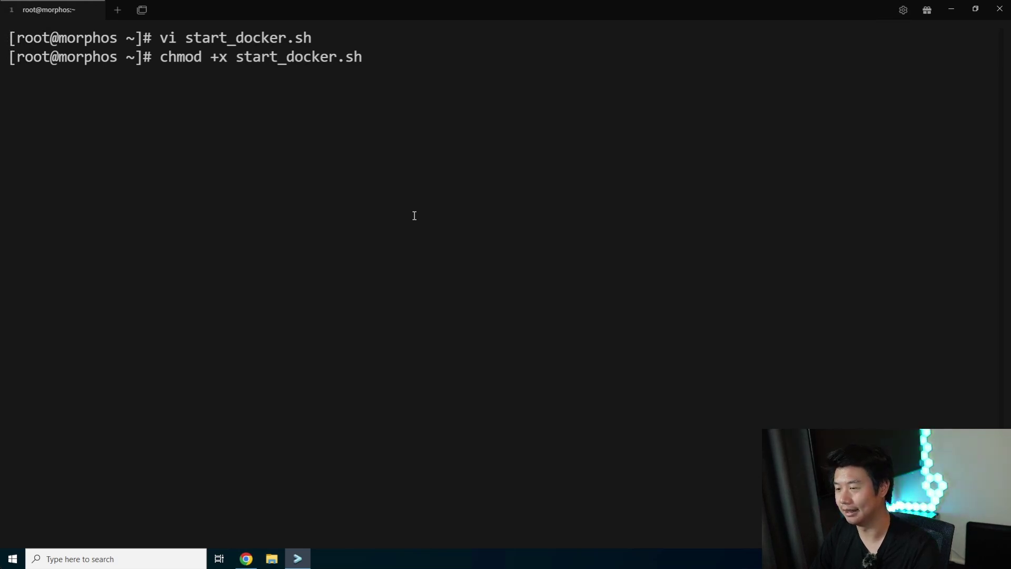
key(Return)
key(ctrl+l)
text(./sta)
key(Tab)
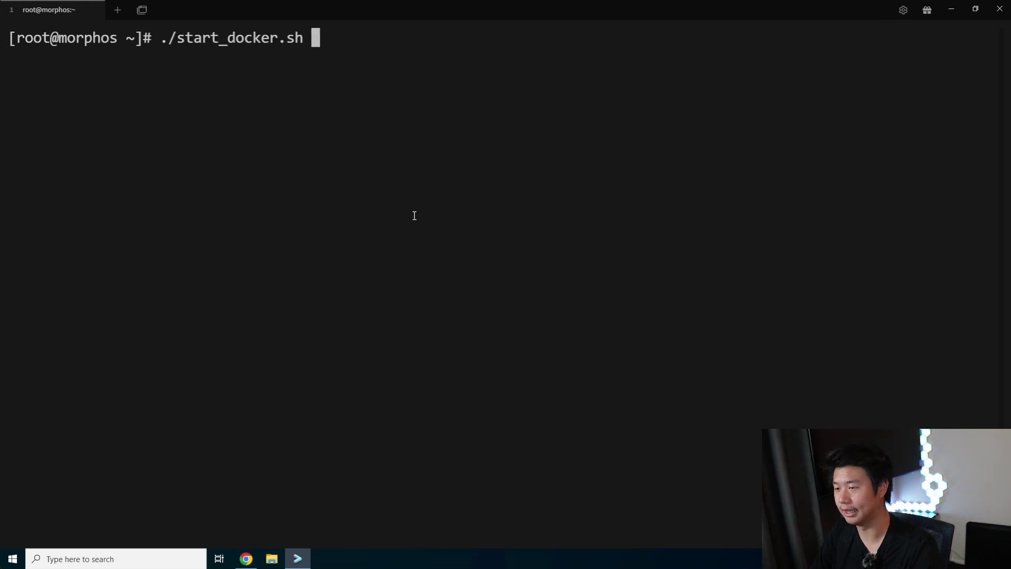
key(Return)
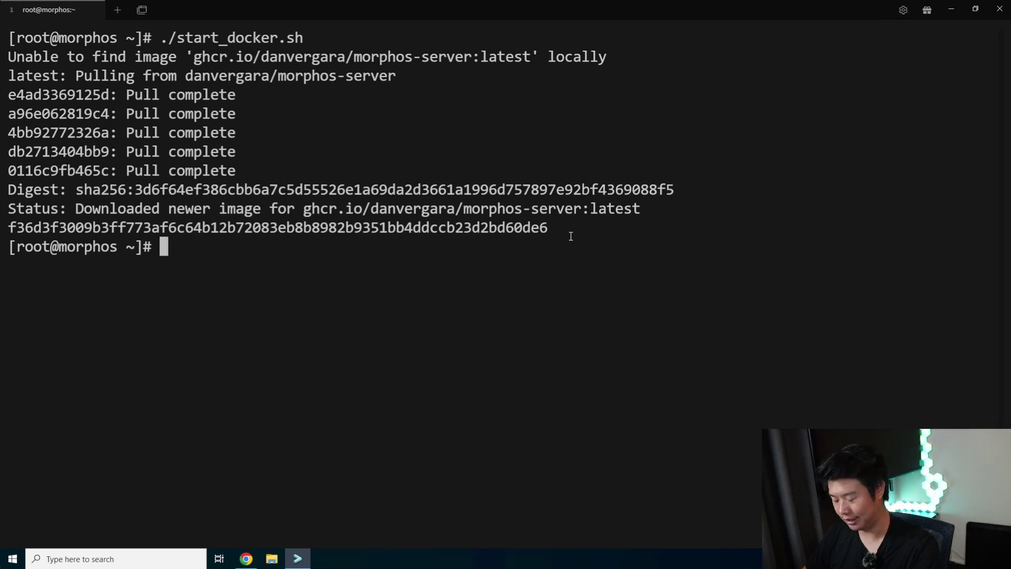
- Clear the terminal, list all containers with docker ps -a, and copy the 0.0.0.0:8080 mapping
key(ctrl+l)
text(docker ps -a)
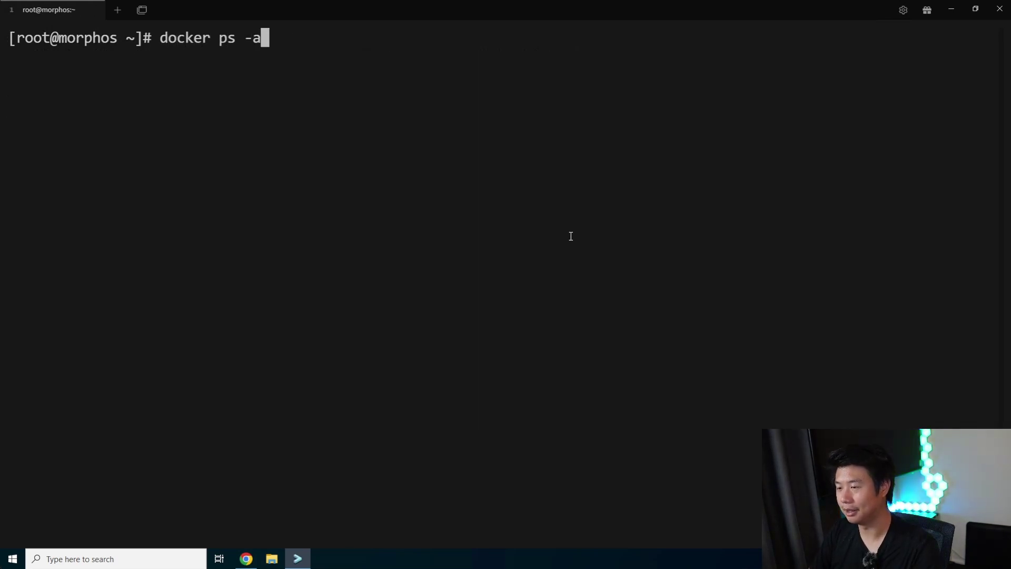
key(Return)
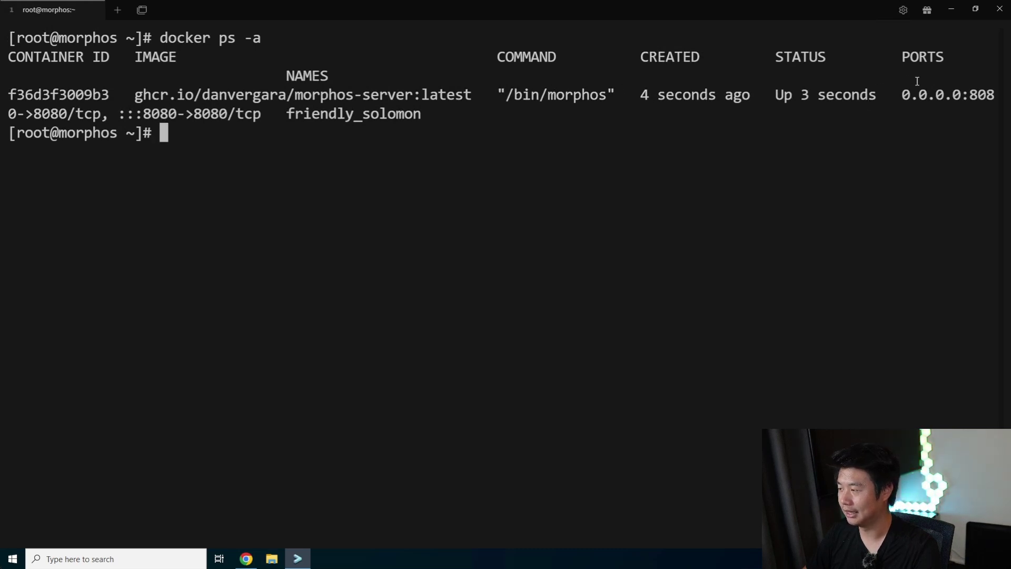
drag(902, 96, 14, 114)
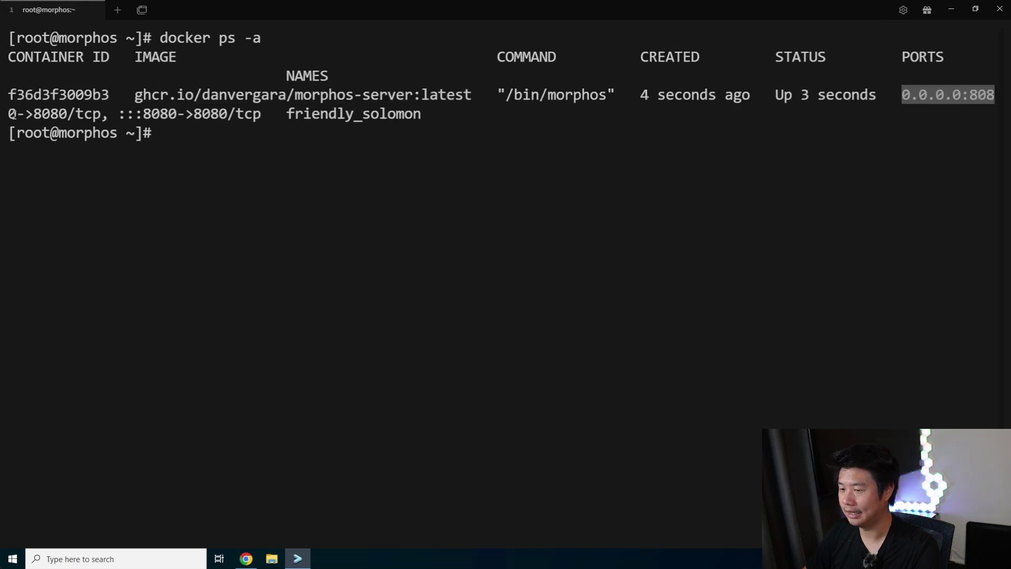
key(ctrl+c)
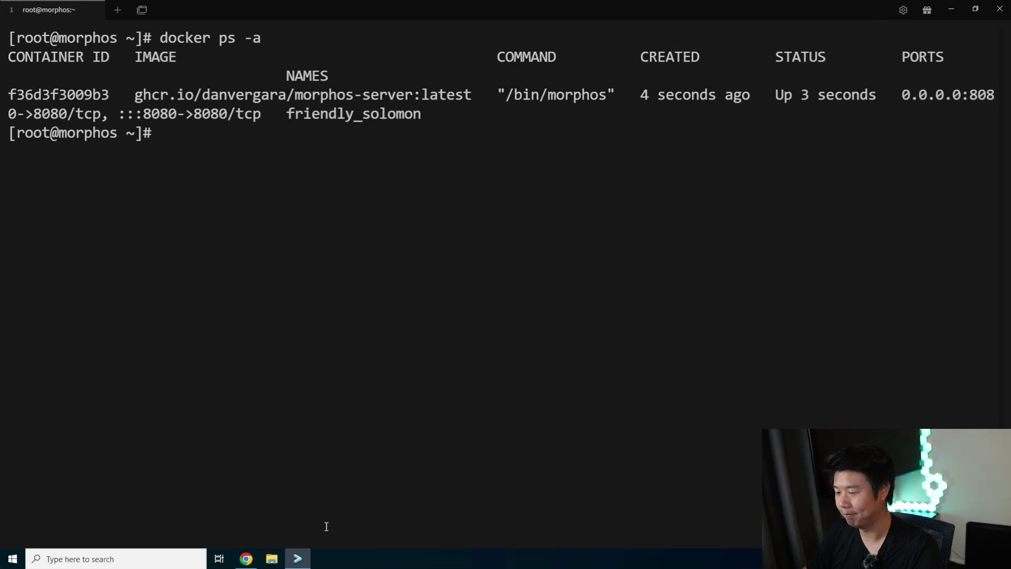
click(246, 558)
click(750, 185)
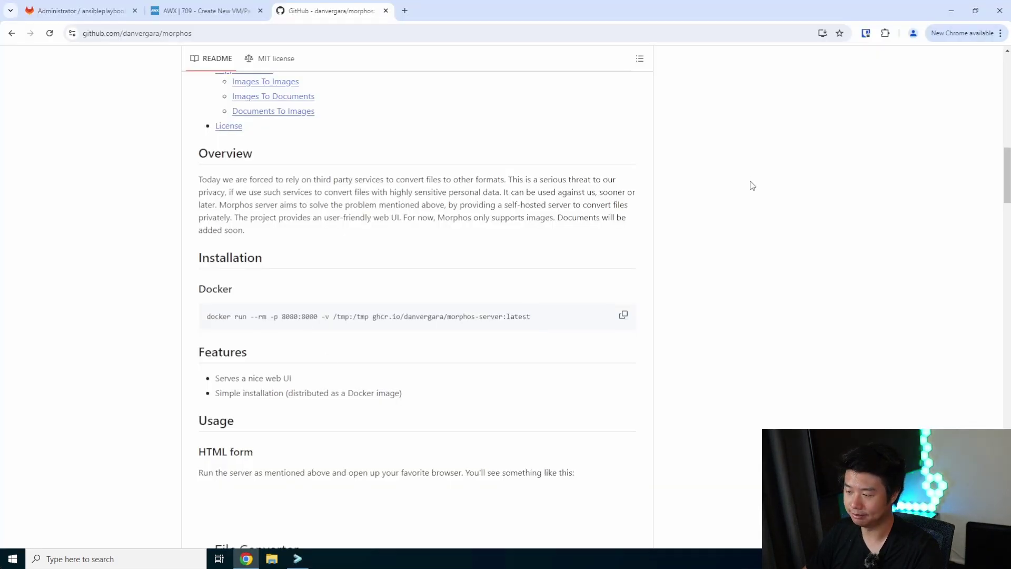
key(ctrl+t)
text(https://)
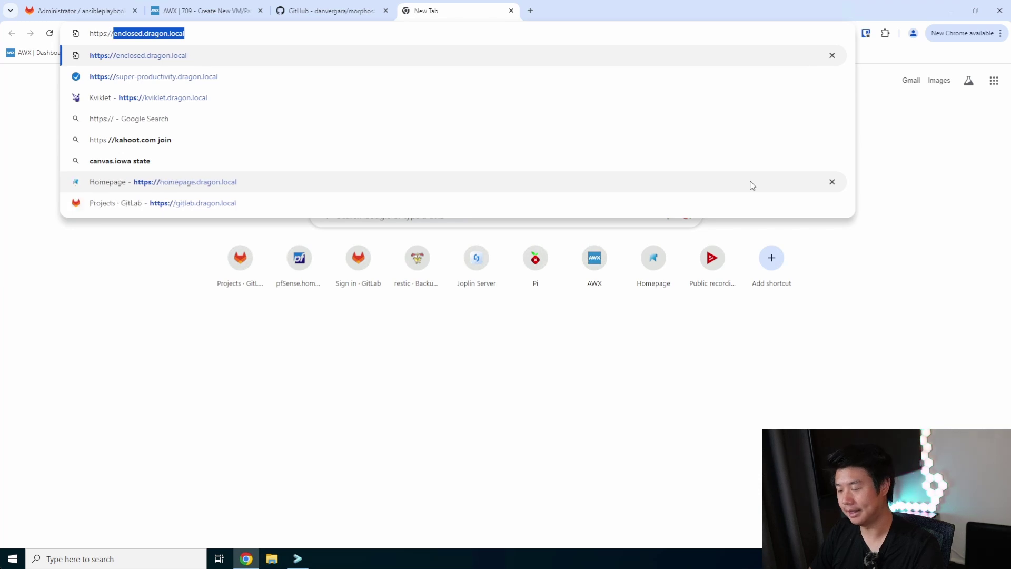
text(morphos)
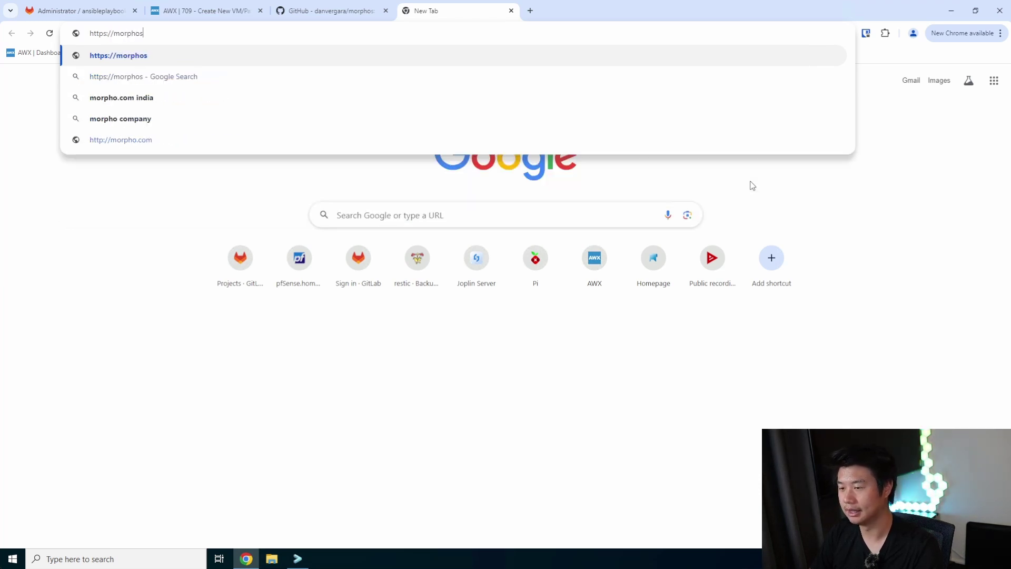
text(.dragon.local)
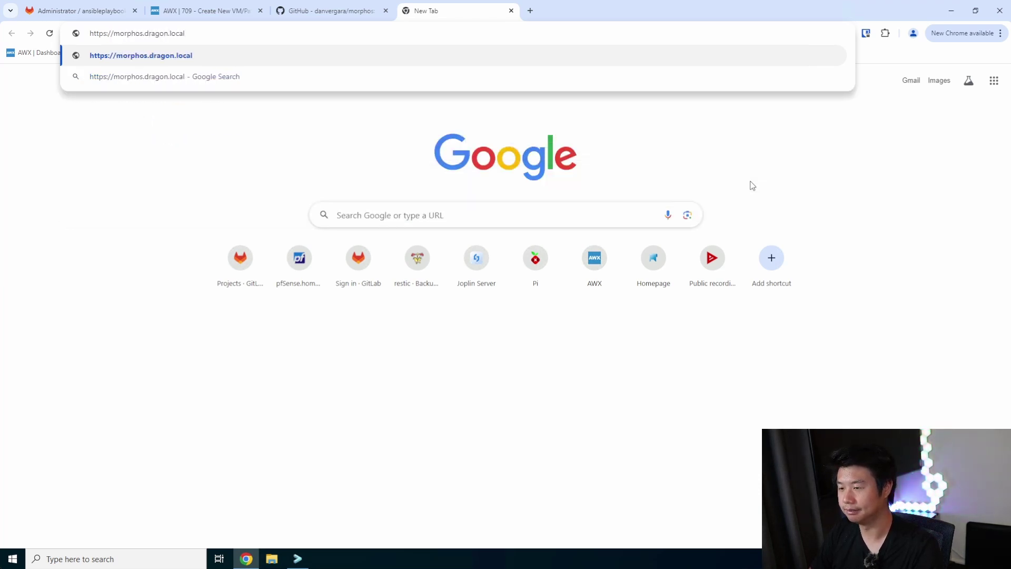
key(Return)
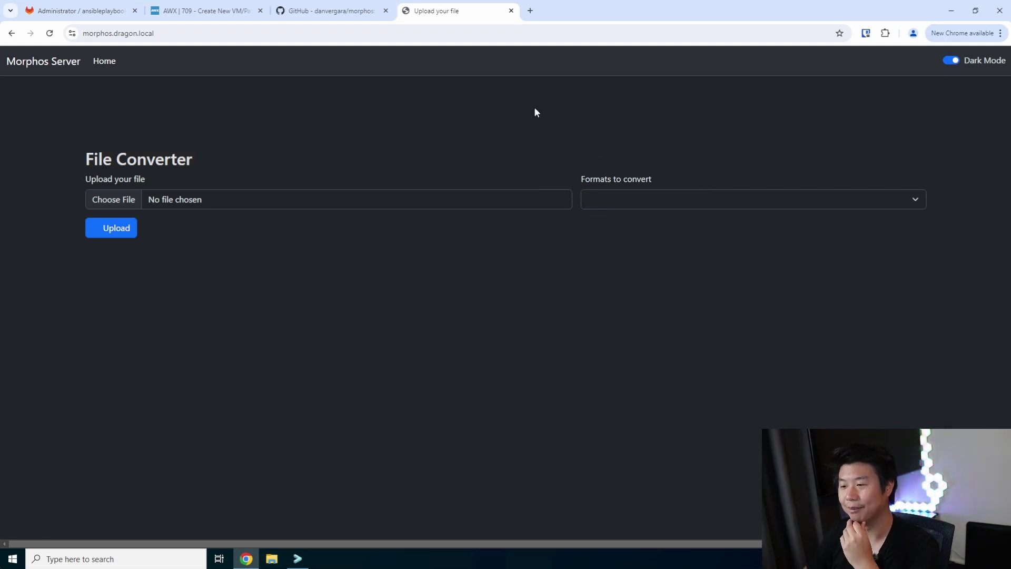
- Check the Formats to convert list, which stays empty before a file is chosen
click(749, 201)
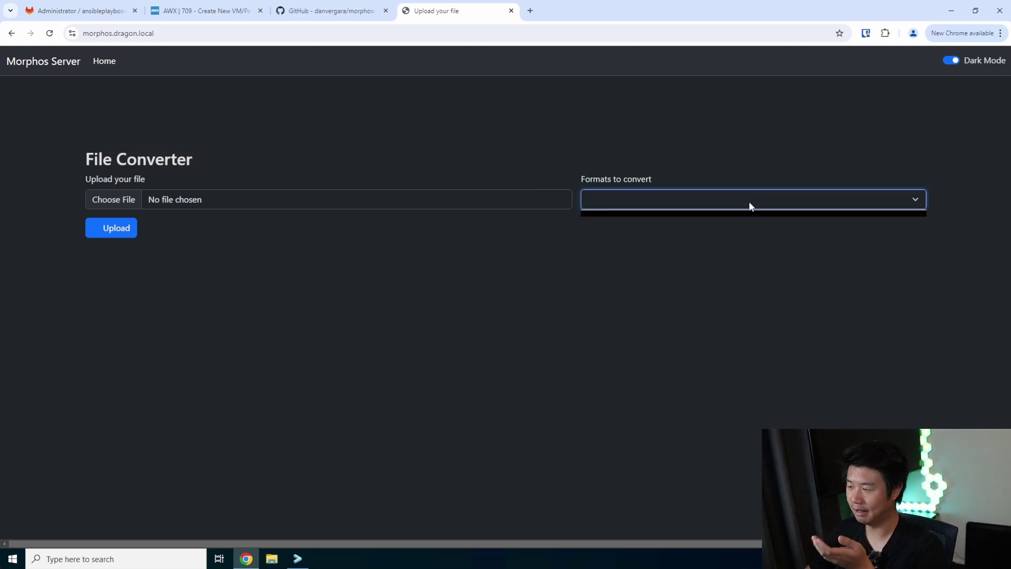
click(680, 154)
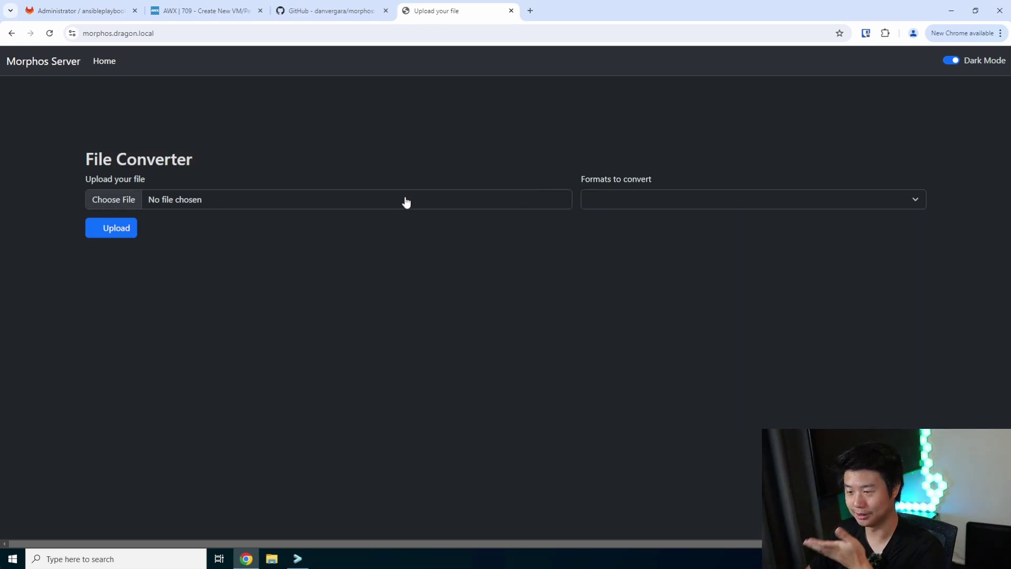
click(733, 198)
click(293, 145)
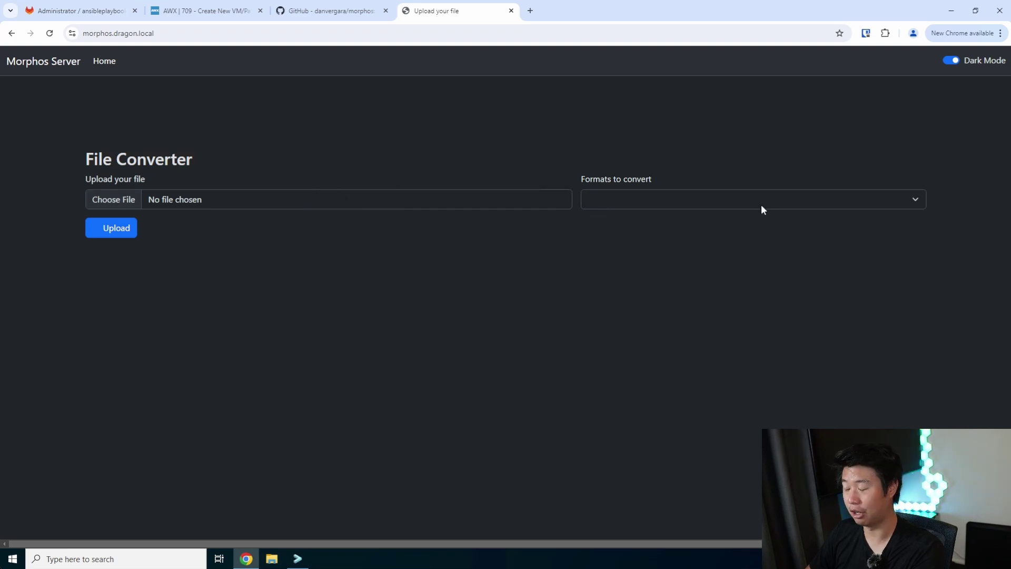
- Choose the SSH Keys in Active Directory PDF from Downloads and view its target formats
click(117, 198)
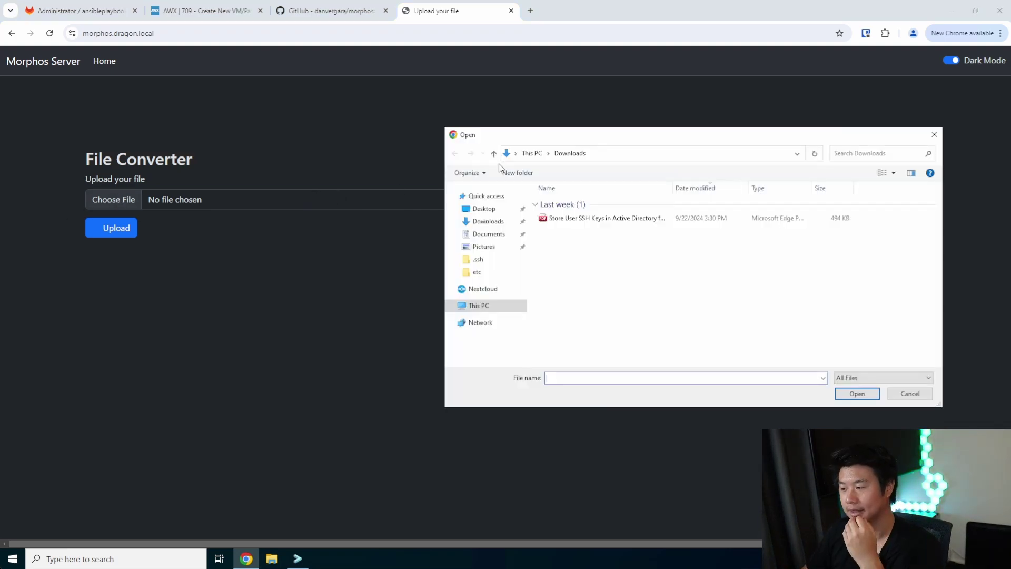
click(622, 219)
click(856, 393)
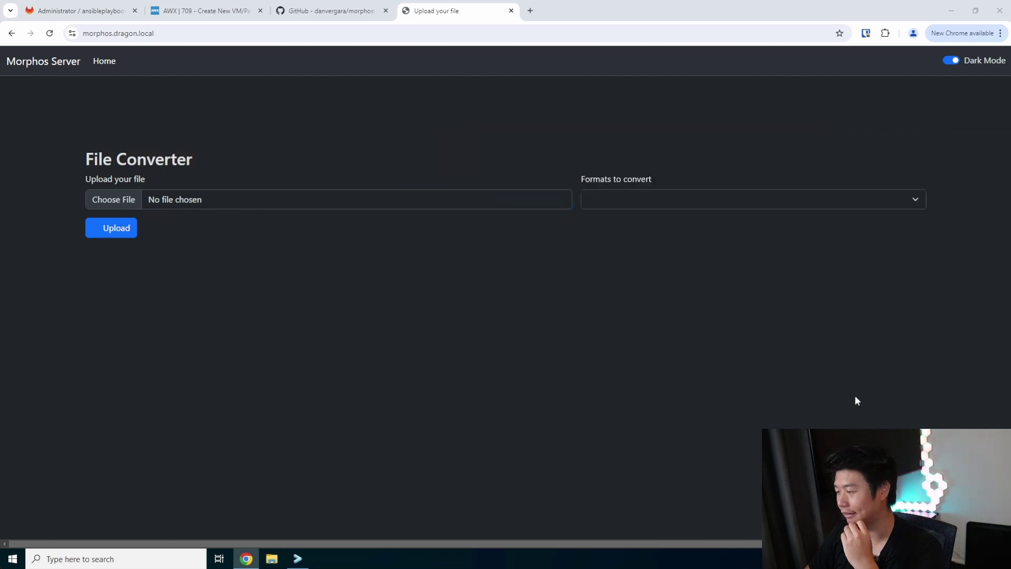
click(692, 198)
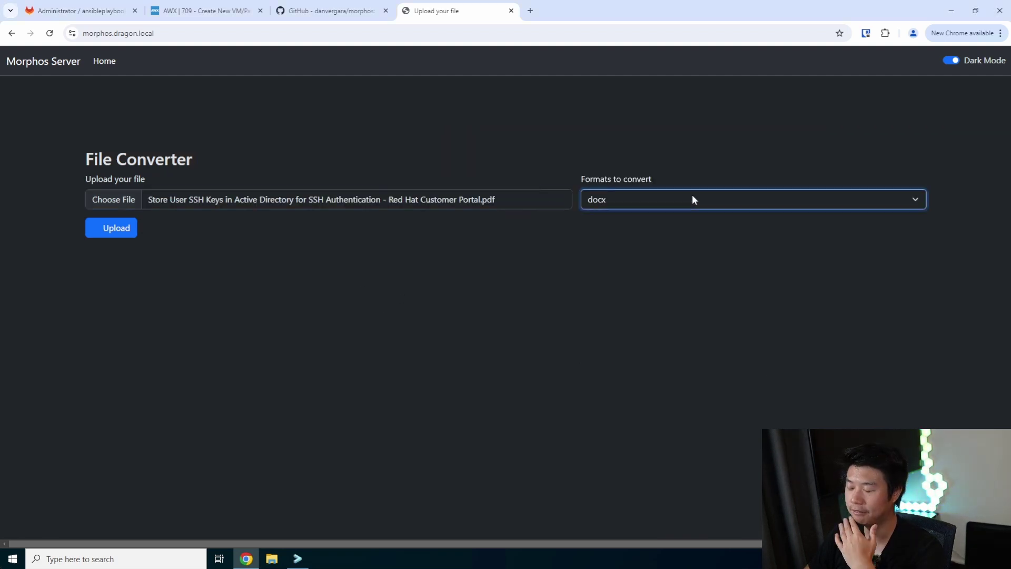
click(691, 199)
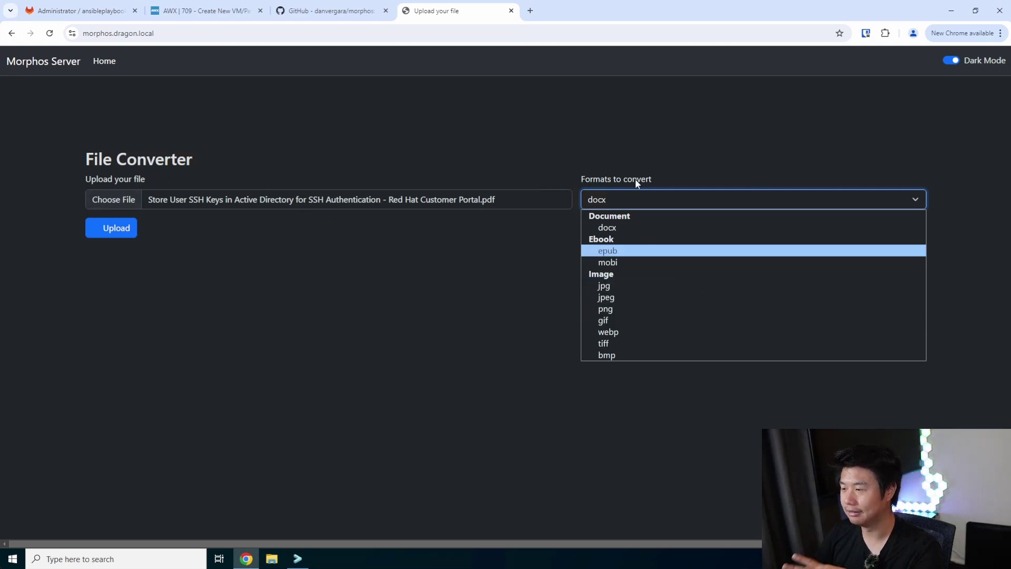
- Check the README's convert matrix for PDF to PNG support, then return to the converter
click(331, 21)
scroll(486, 302, down, 4)
scroll(503, 321, down, 3)
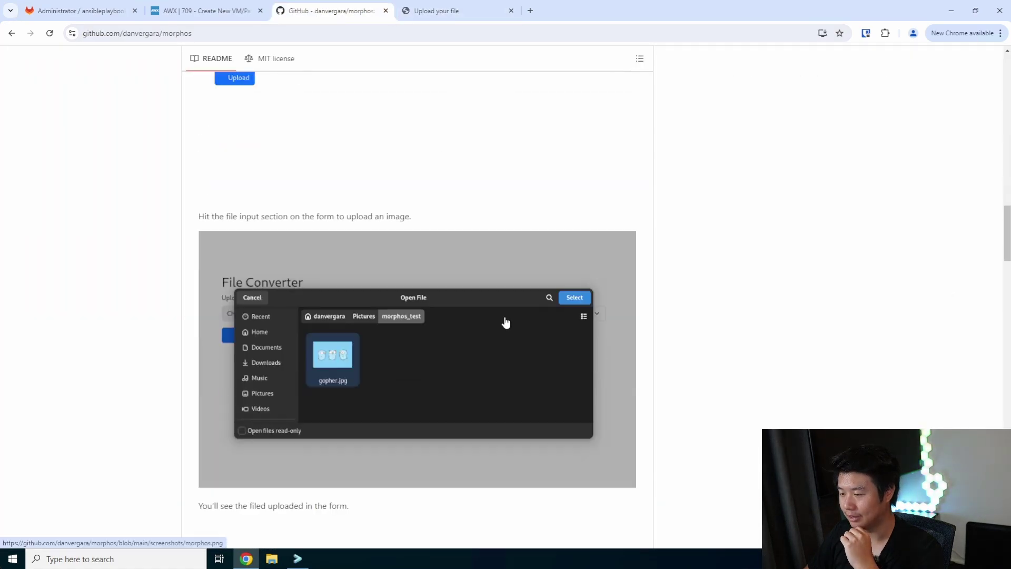
scroll(506, 323, down, 5)
scroll(506, 323, down, 5)
scroll(506, 322, down, 5)
scroll(506, 322, down, 5)
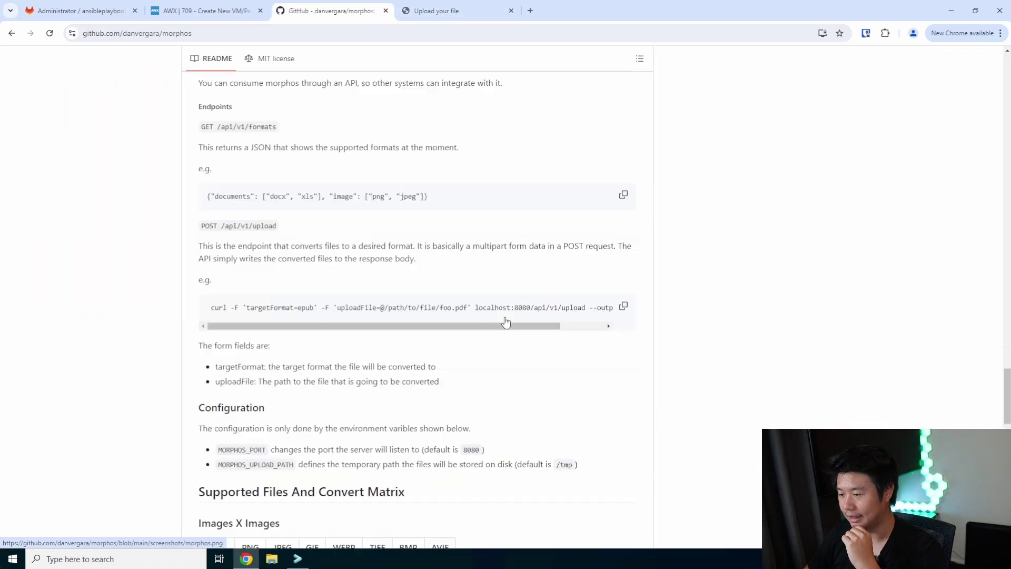
scroll(506, 322, down, 5)
scroll(506, 322, down, 1)
scroll(320, 168, down, 2)
scroll(320, 168, up, 1)
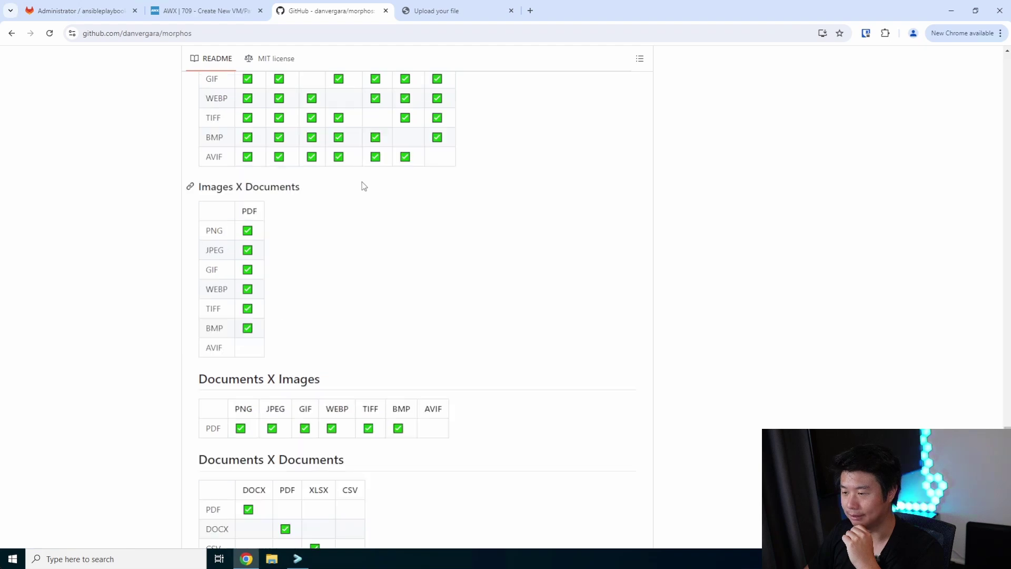
scroll(200, 213, up, 3)
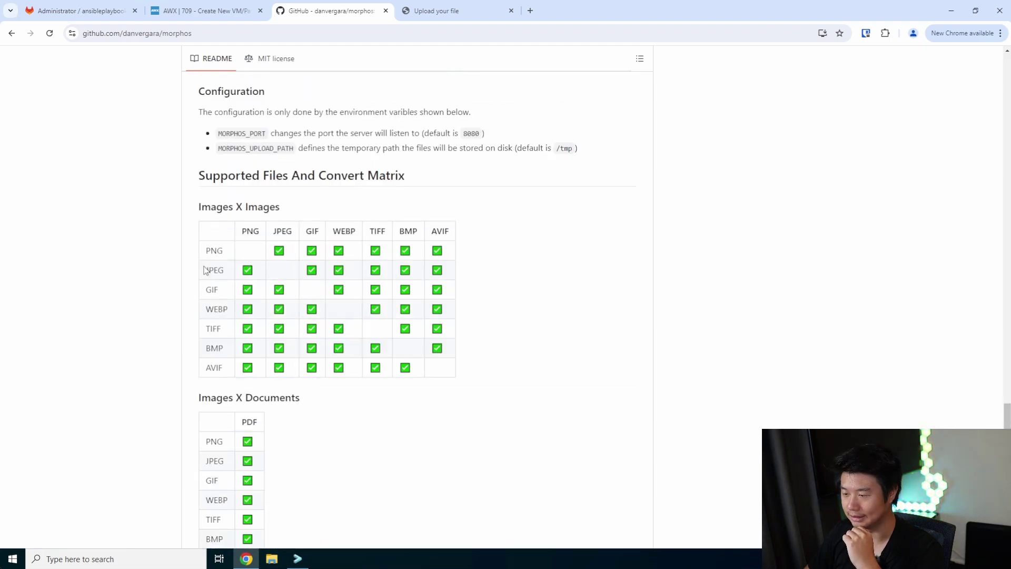
scroll(286, 335, down, 4)
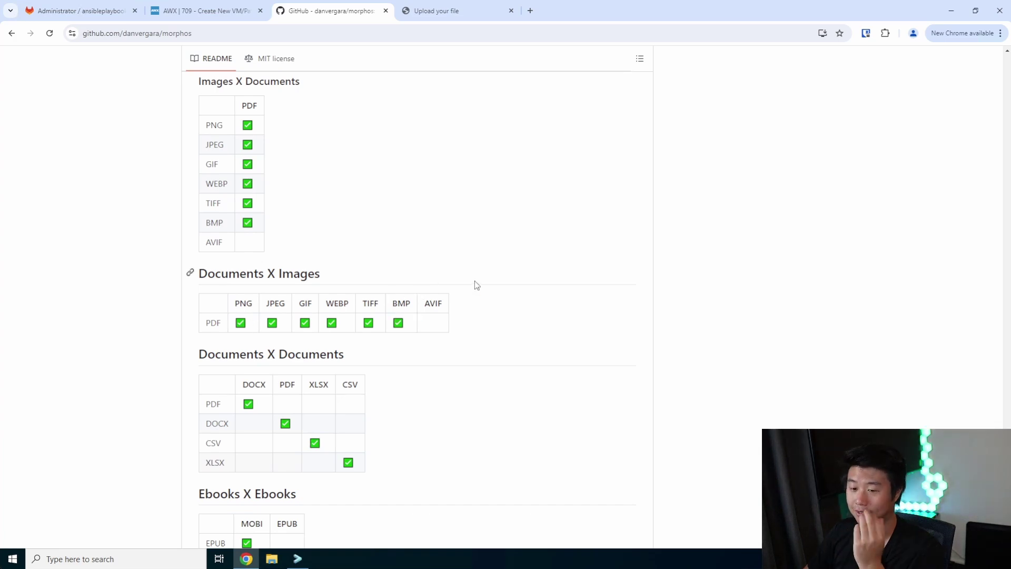
scroll(474, 279, down, 3)
scroll(475, 278, down, 3)
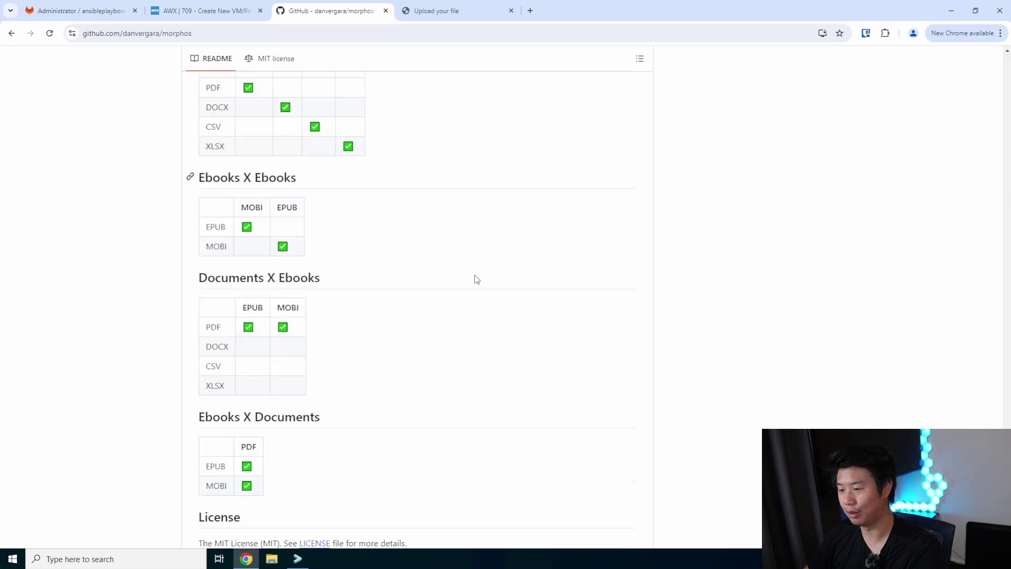
scroll(475, 278, up, 4)
scroll(475, 278, up, 4)
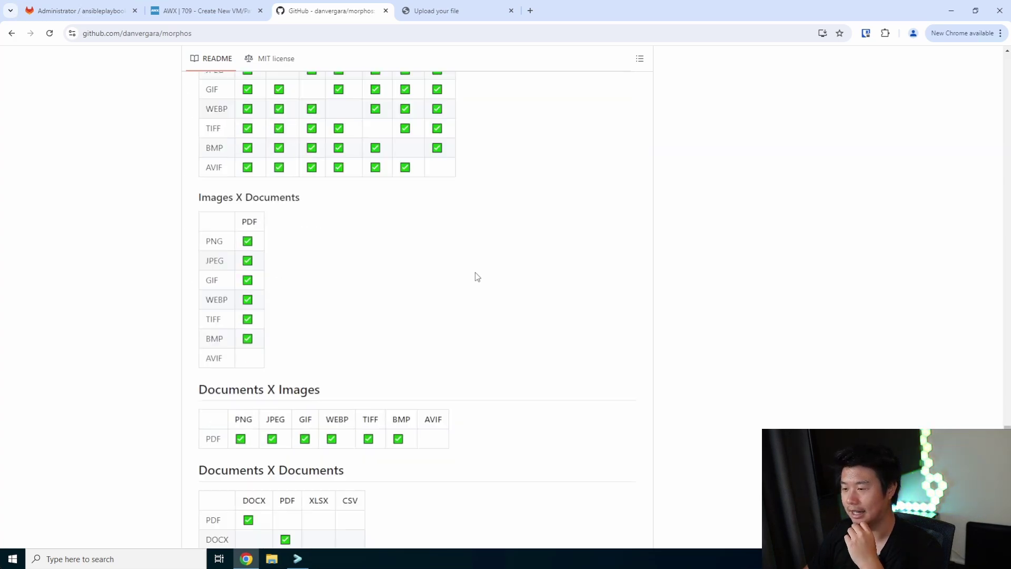
scroll(475, 276, up, 1)
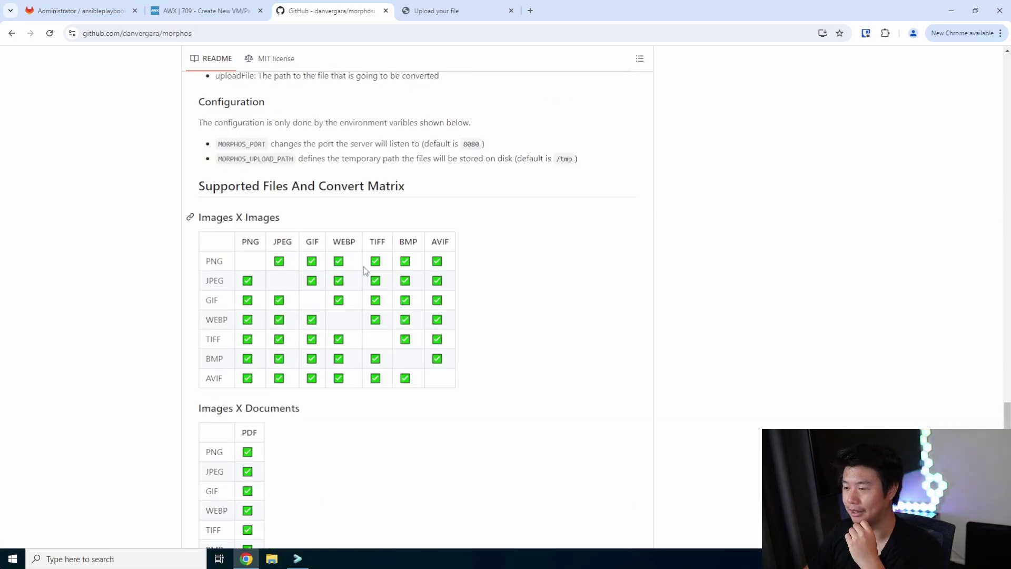
click(439, 12)
- Convert the uploaded PDF to png
click(789, 199)
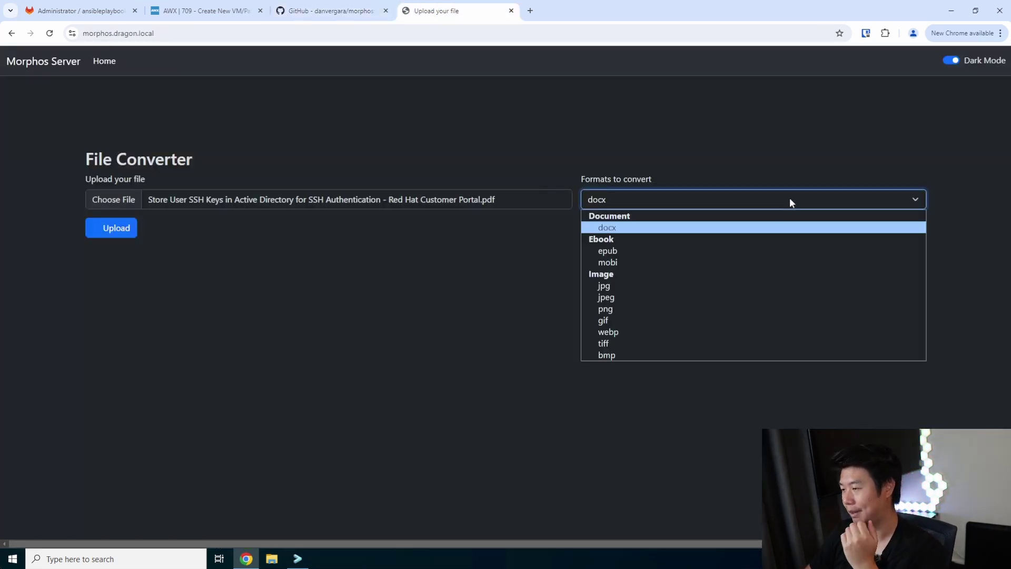
click(666, 307)
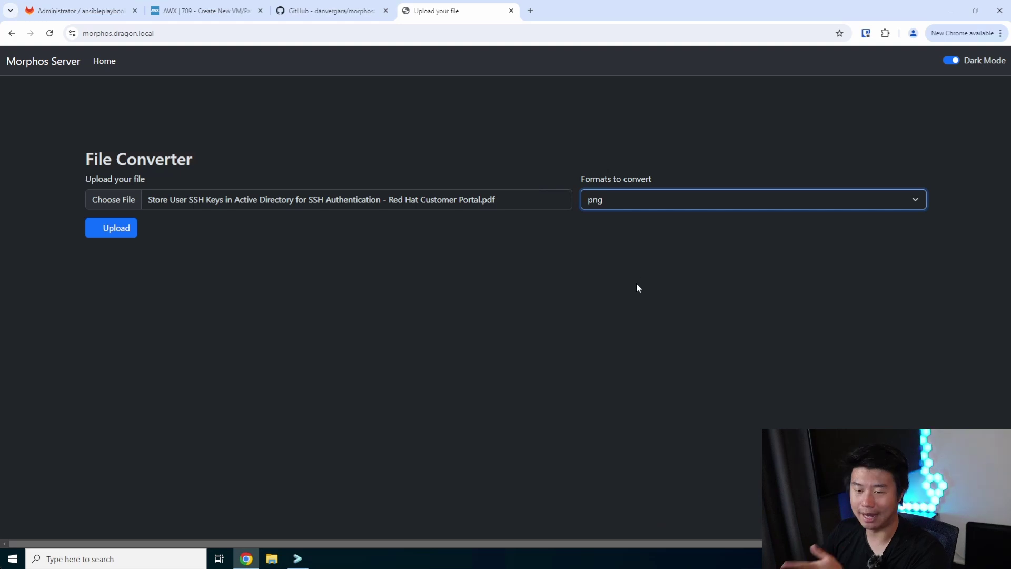
click(119, 228)
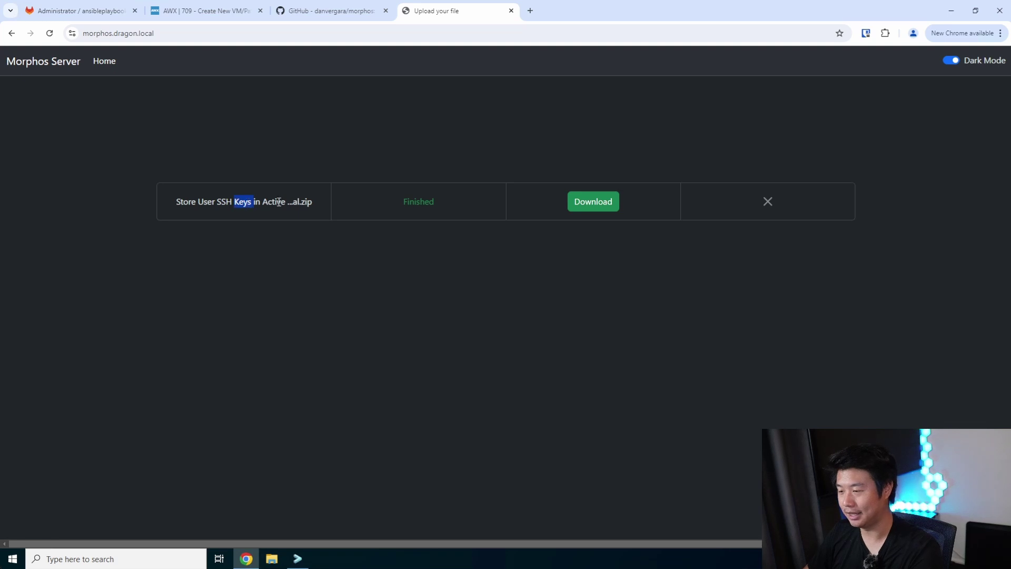
- Download the converted zip and show it in the Downloads folder
drag(310, 202, 269, 201)
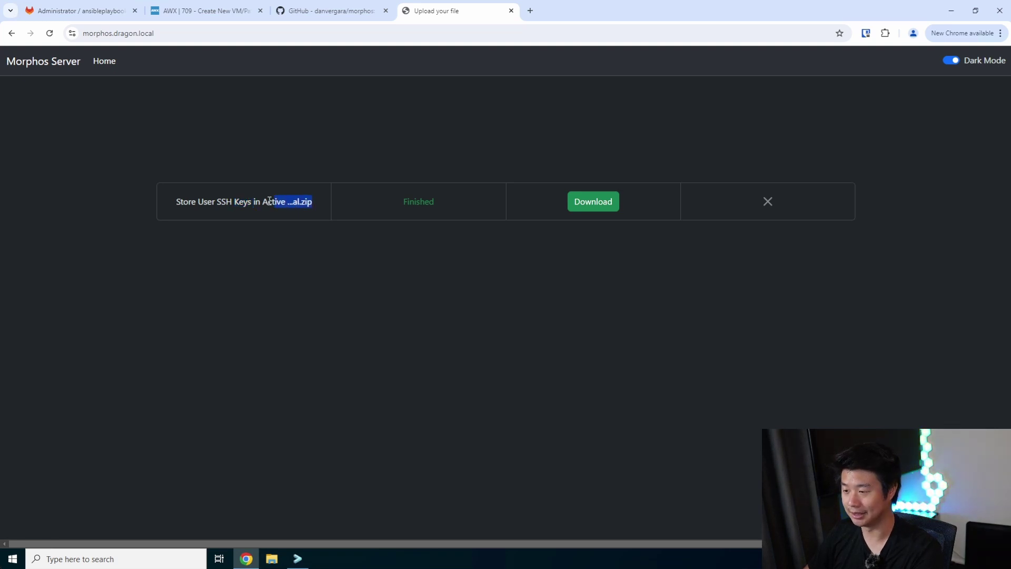
click(582, 202)
click(559, 450)
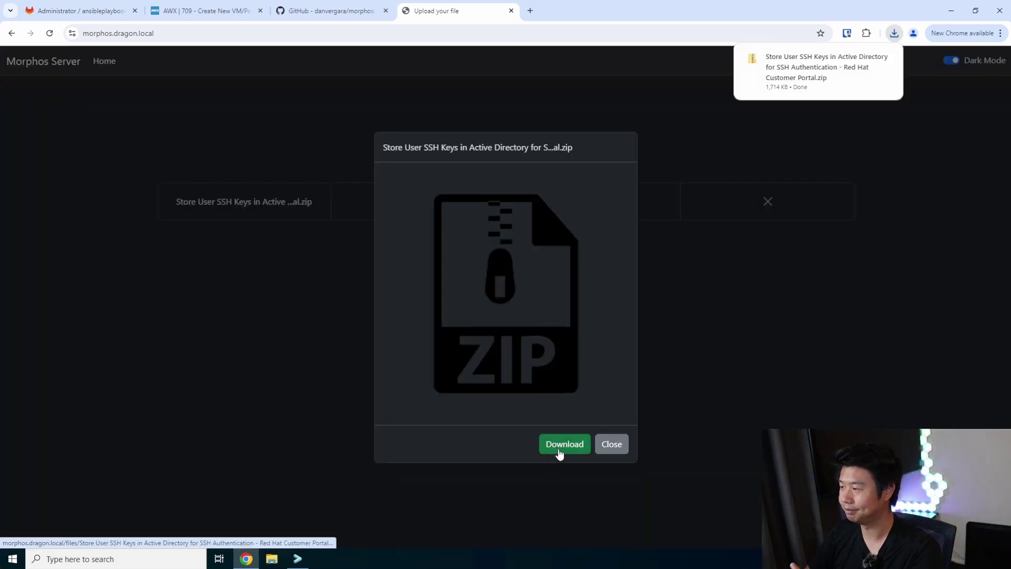
click(893, 33)
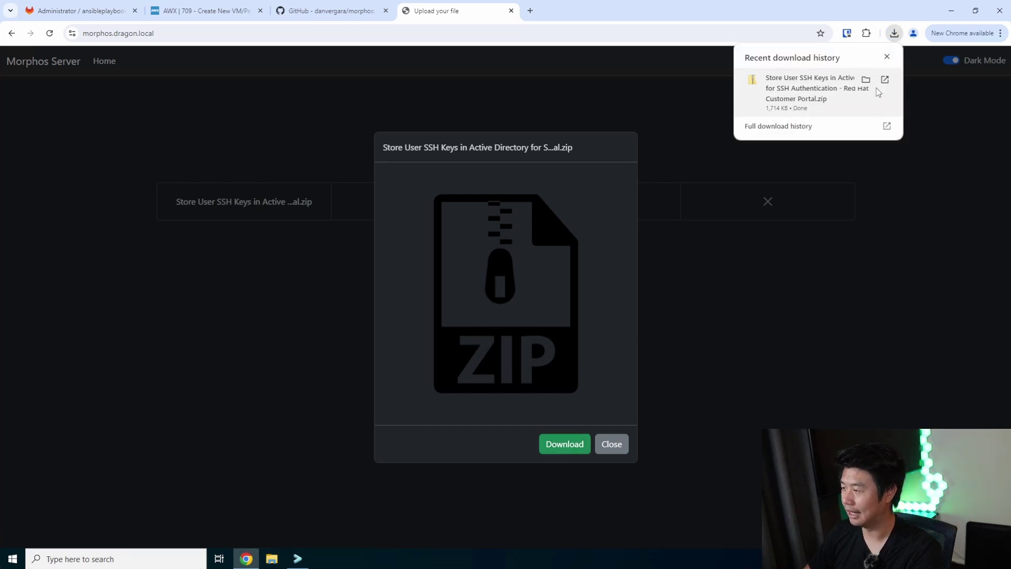
click(865, 81)
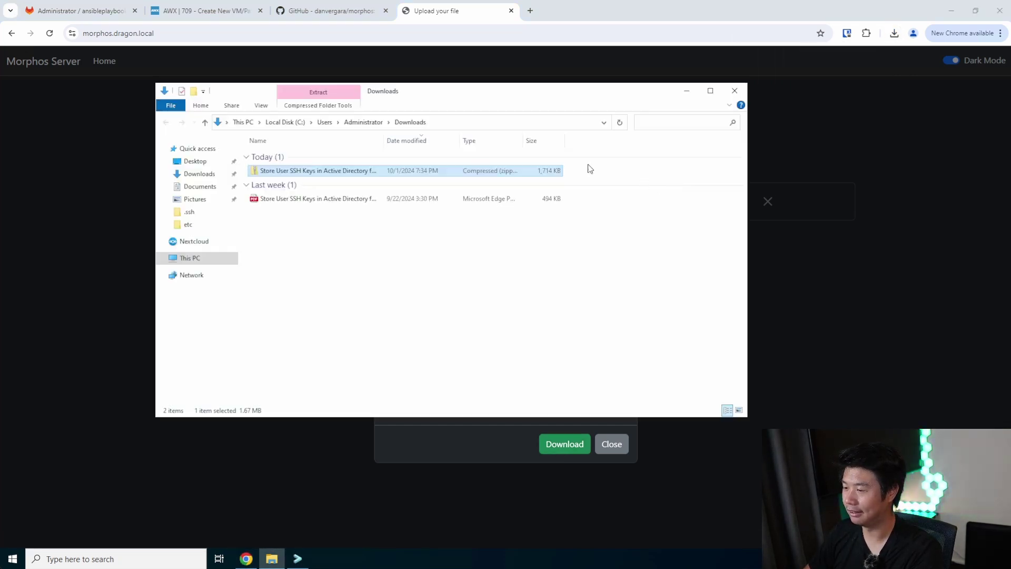
- Extract all files from the downloaded zip with Compressed Folder Tools
right_click(280, 172)
key(Escape)
click(296, 106)
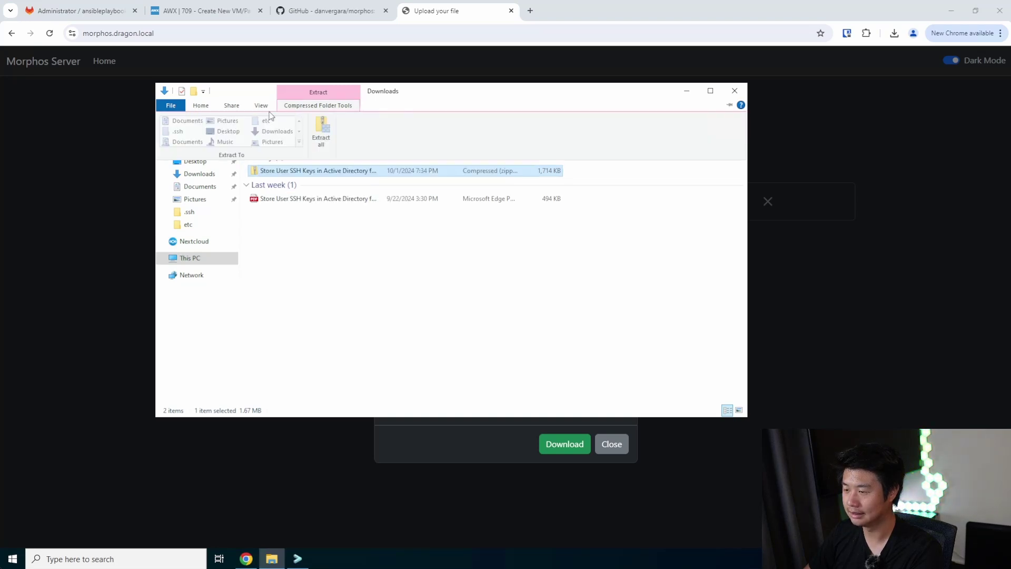
click(321, 132)
click(600, 382)
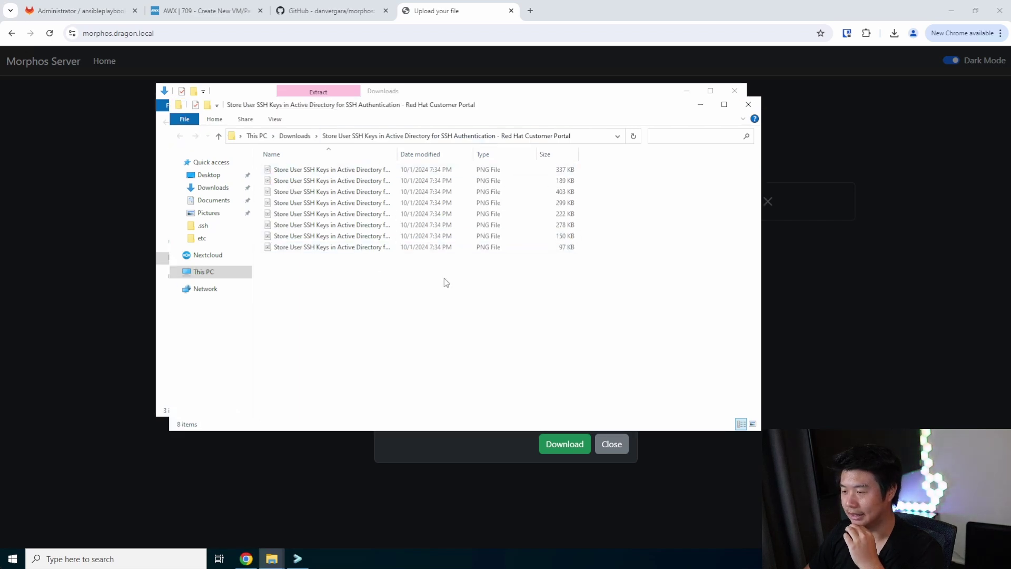
- Select the eight extracted PNGs, widen the Name column, and open the sixth page in Paint
key(ctrl+a)
drag(429, 149, 469, 152)
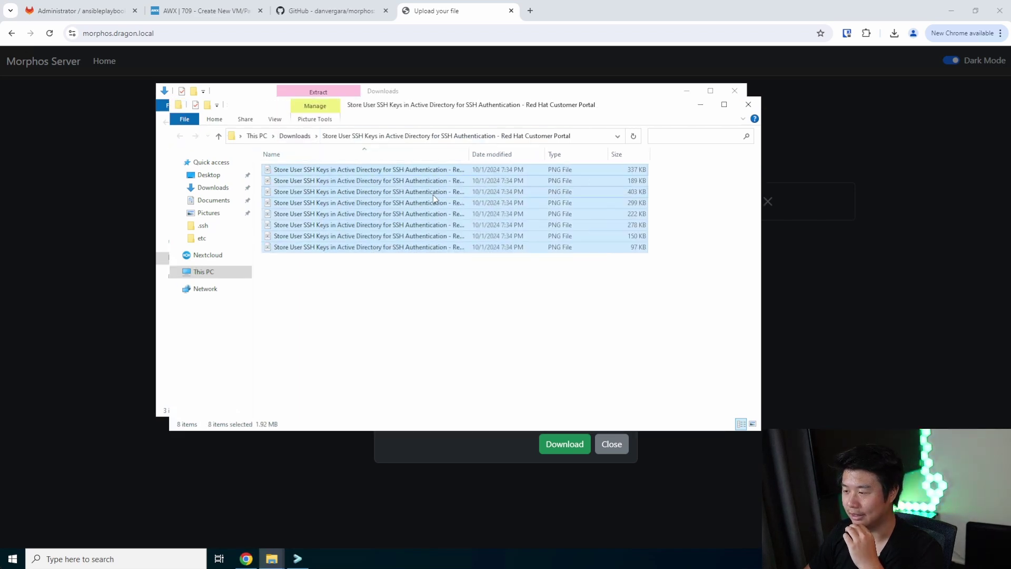
double_click(355, 225)
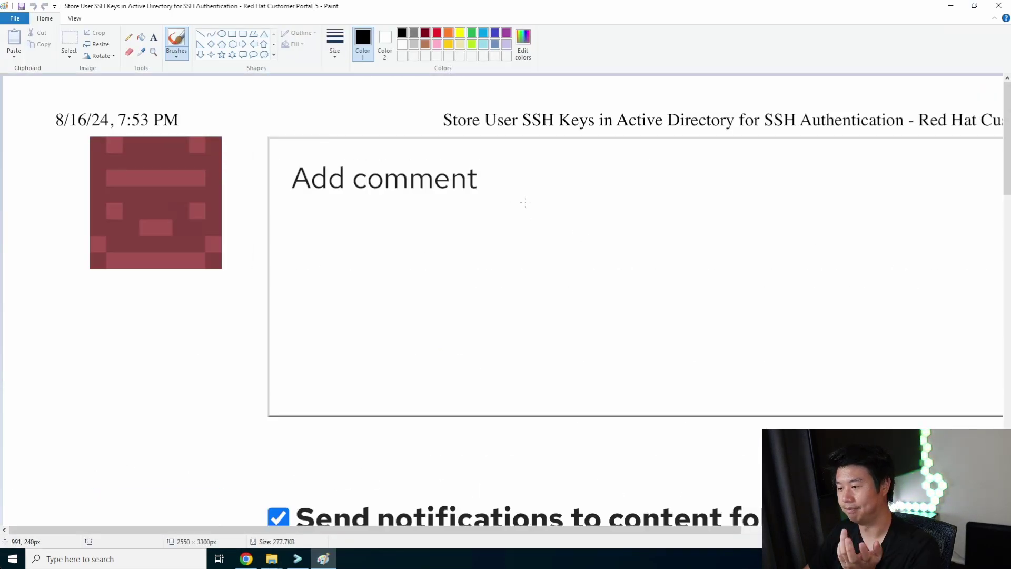
- Close Paint, view the whole 189 KB page image, then close Paint again
click(998, 6)
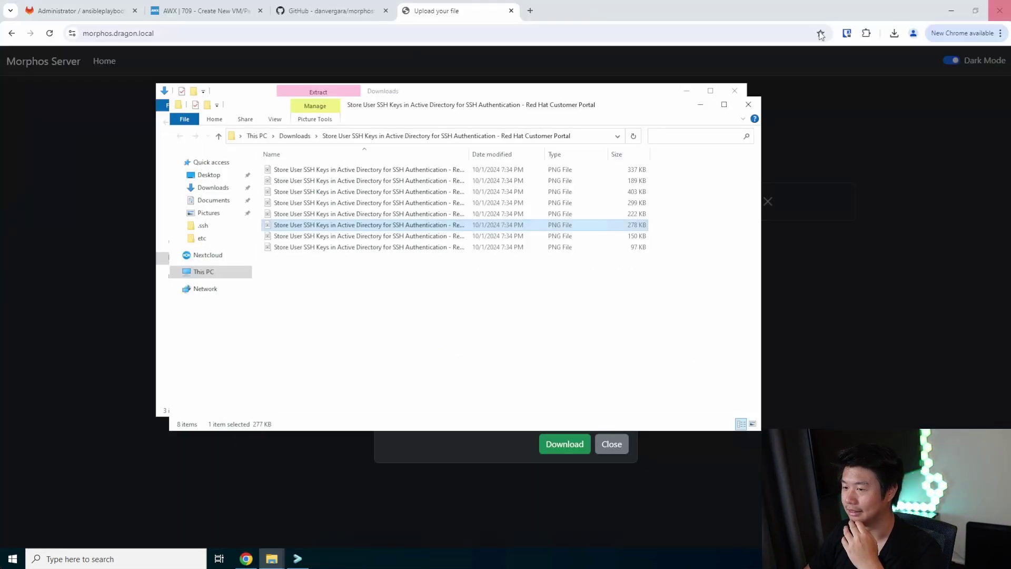
double_click(353, 183)
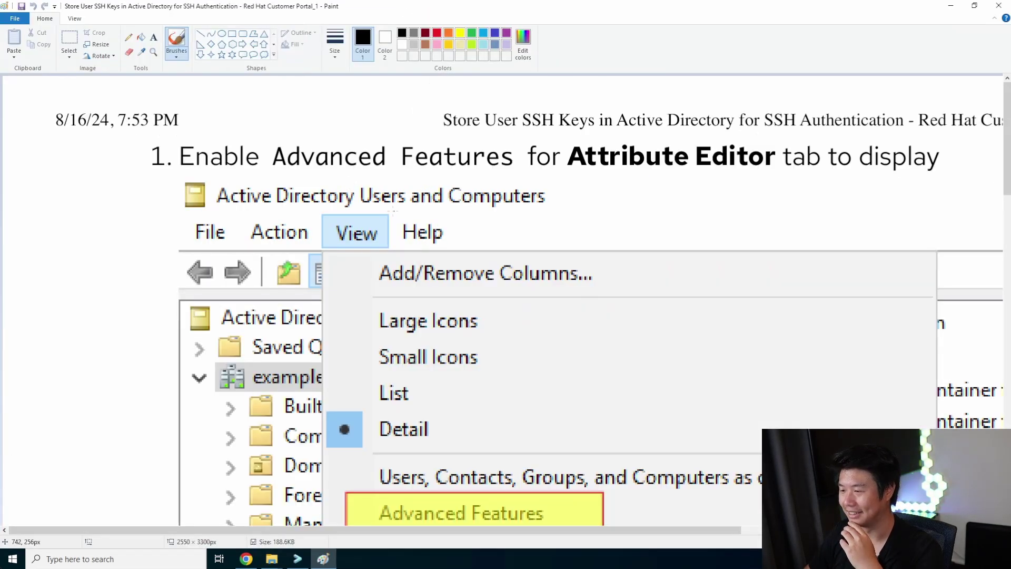
ctrl+scroll(240, 125, down, 2)
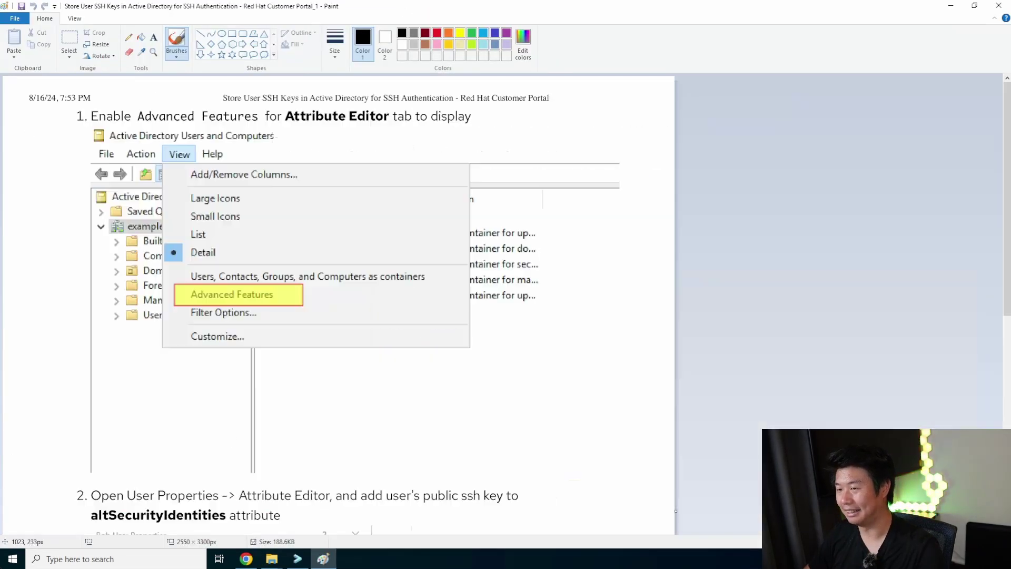
ctrl+scroll(273, 138, down, 1)
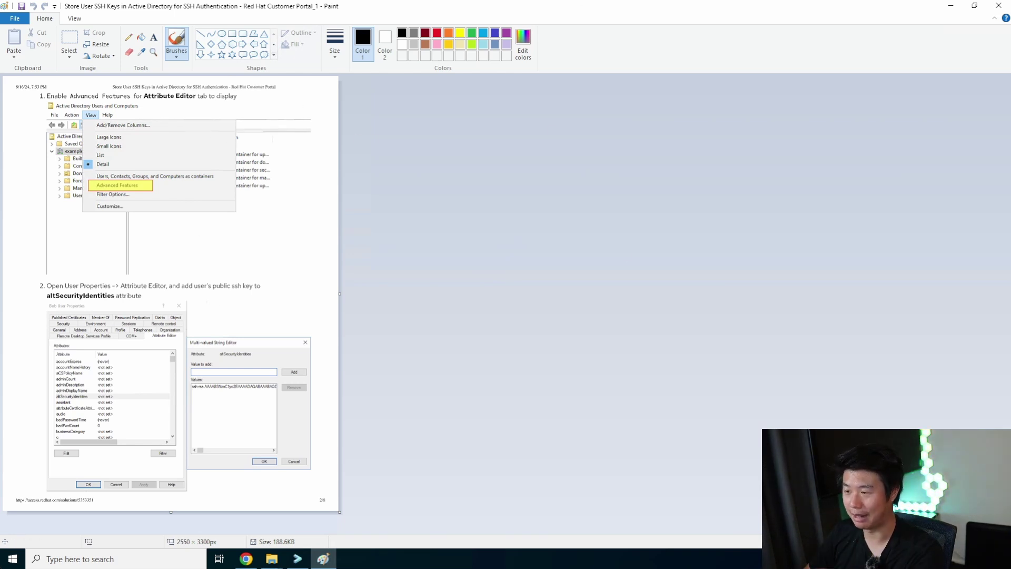
click(1000, 6)
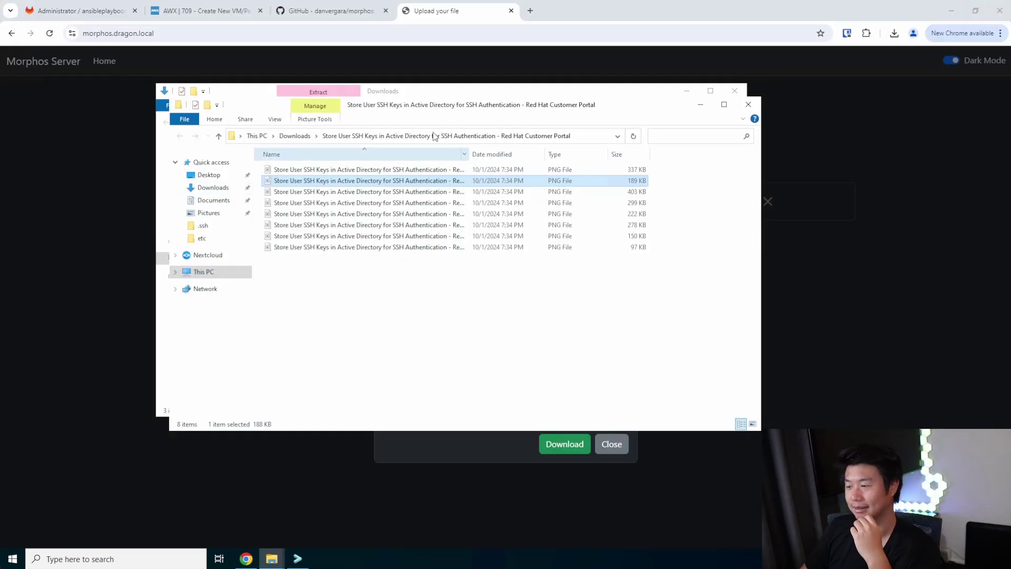
- Close the extracted-folder and Downloads File Explorer windows
click(748, 104)
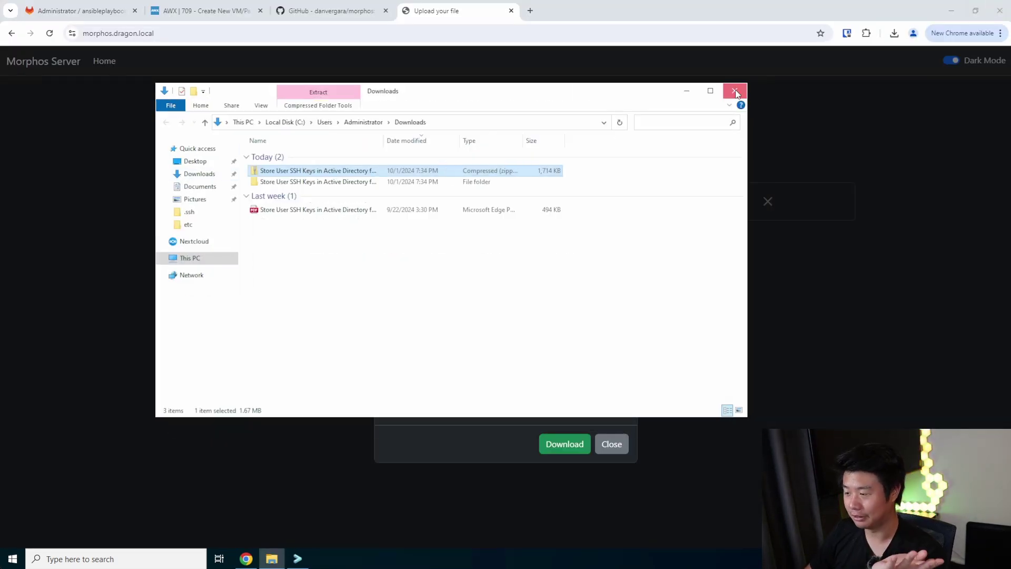
click(733, 90)
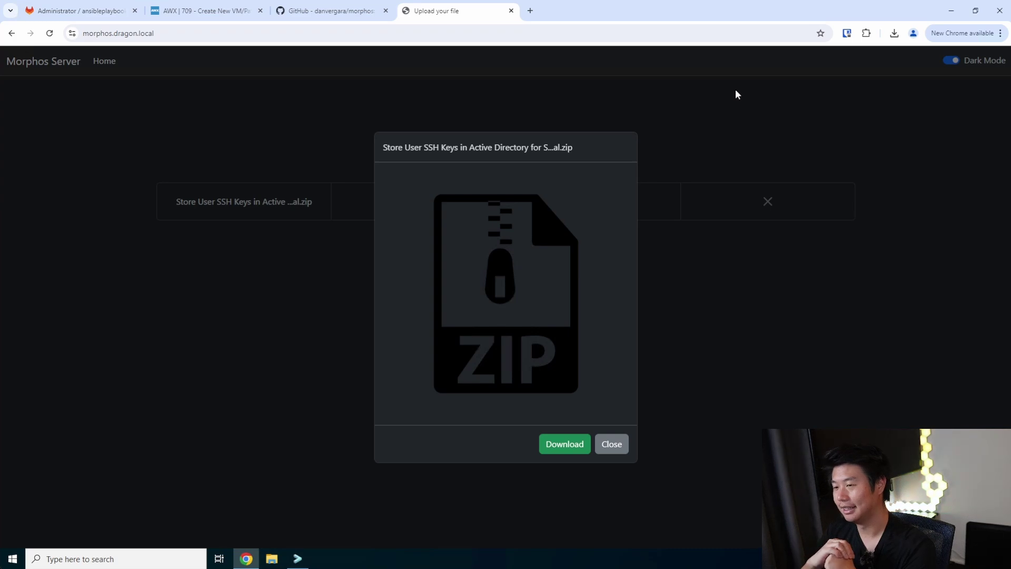